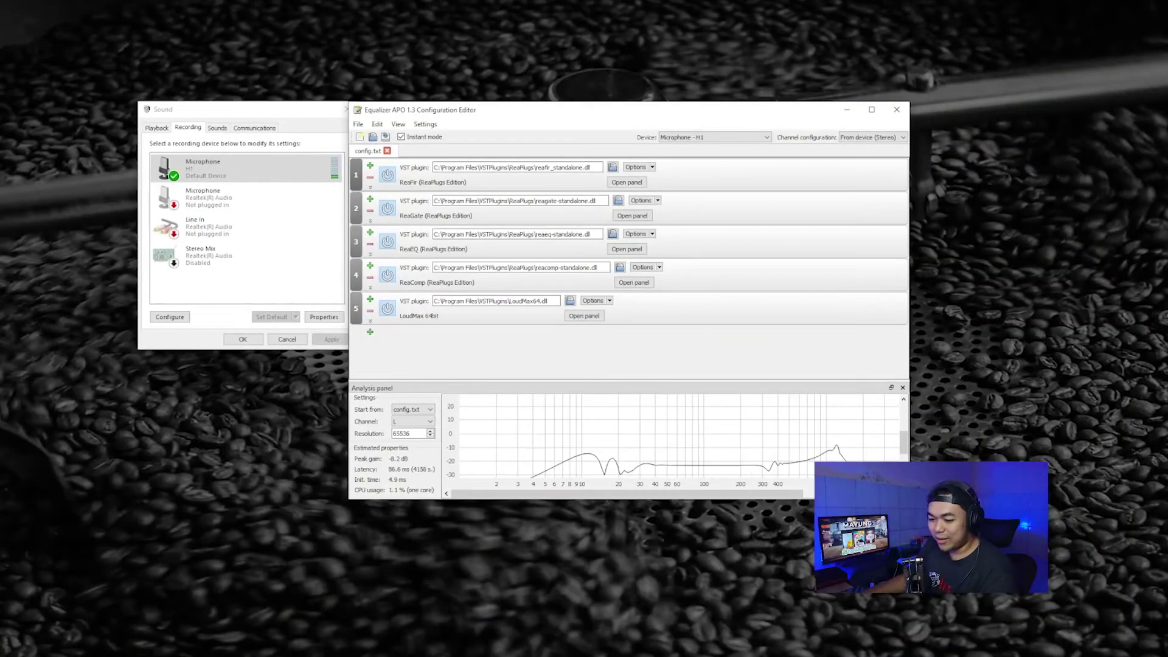
# Step: Switch to OBS and change the Mic/Aux audio monitoring mode in Advanced Audio Properties
pyautogui.hotkey('alt', 'Tab')
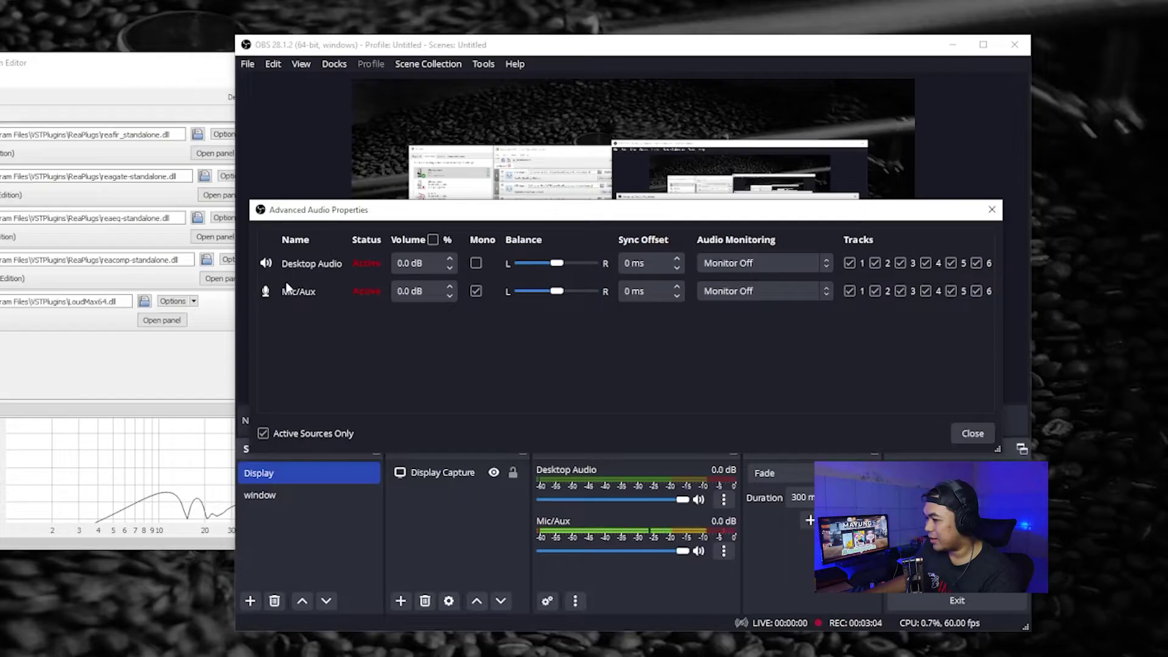
pyautogui.click(750, 295)
pyautogui.click(749, 319)
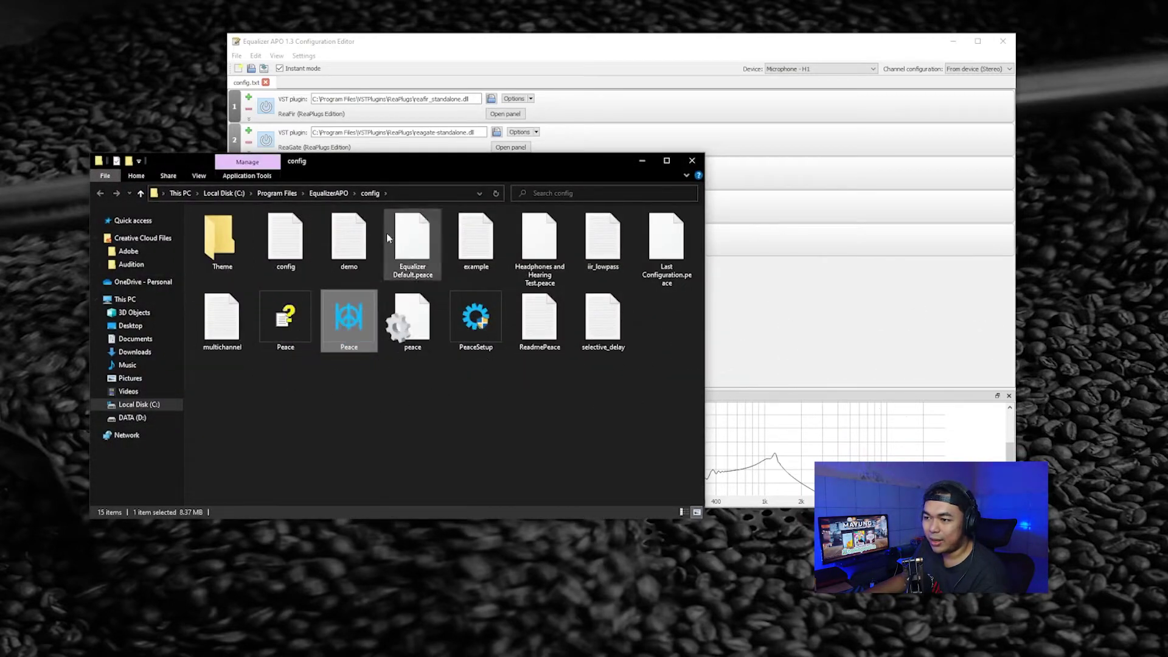
# Step: Create a desktop shortcut to the Editor application in the EqualizerAPO program folder
pyautogui.click(328, 193)
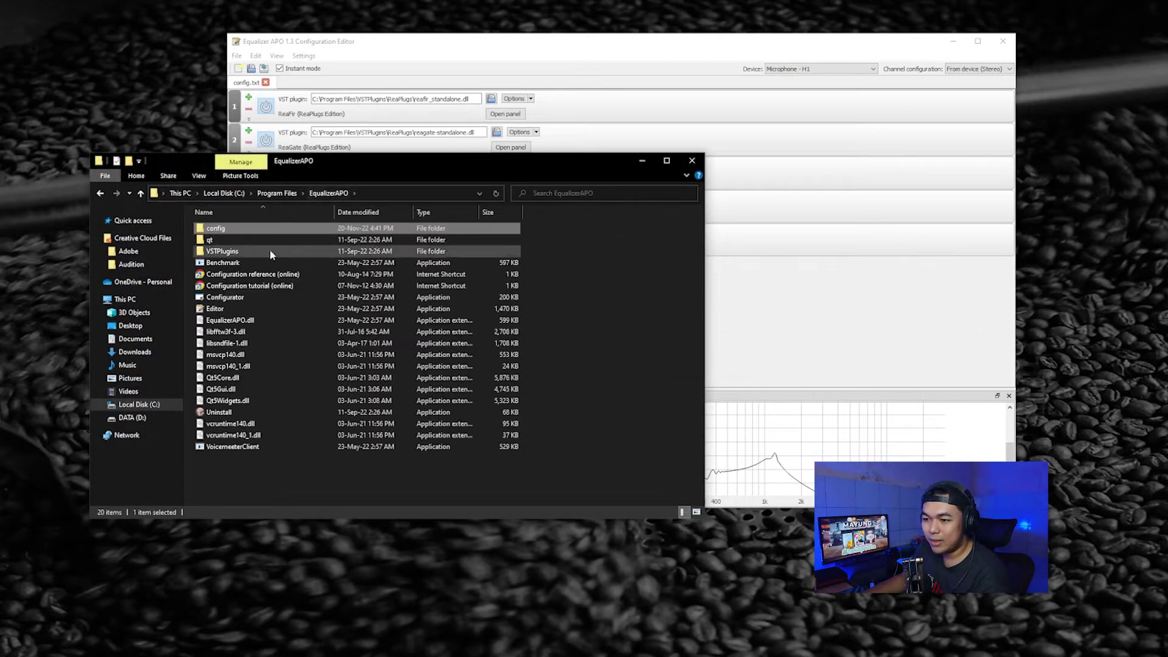
pyautogui.click(218, 308)
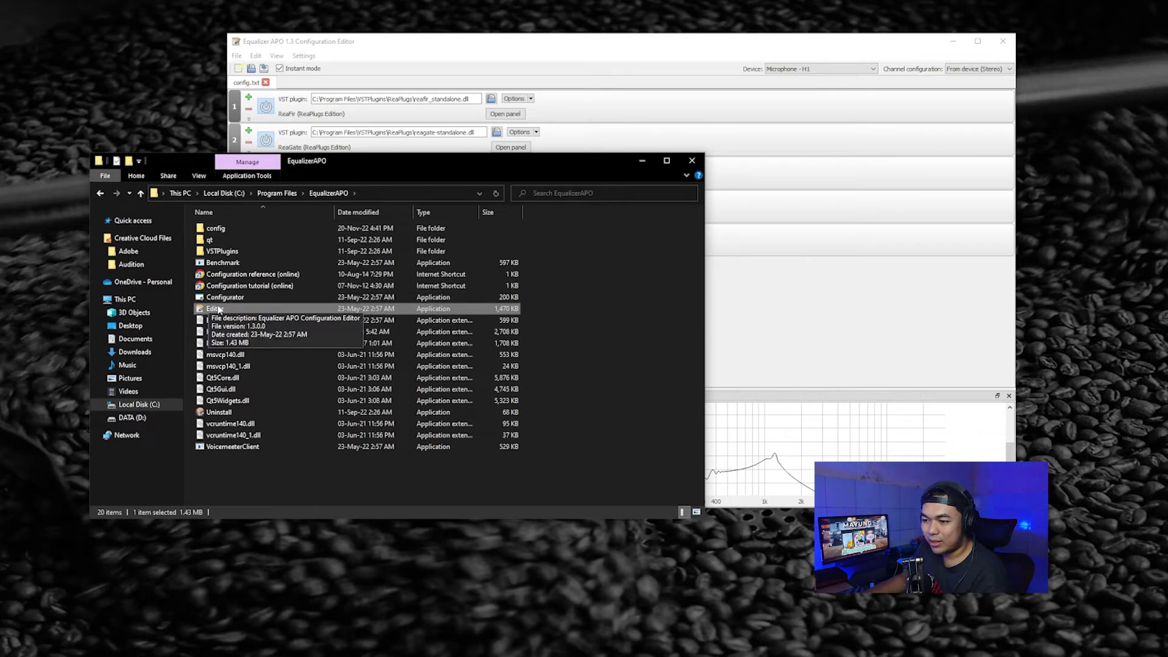
pyautogui.rightClick(217, 308)
pyautogui.moveTo(304, 462)
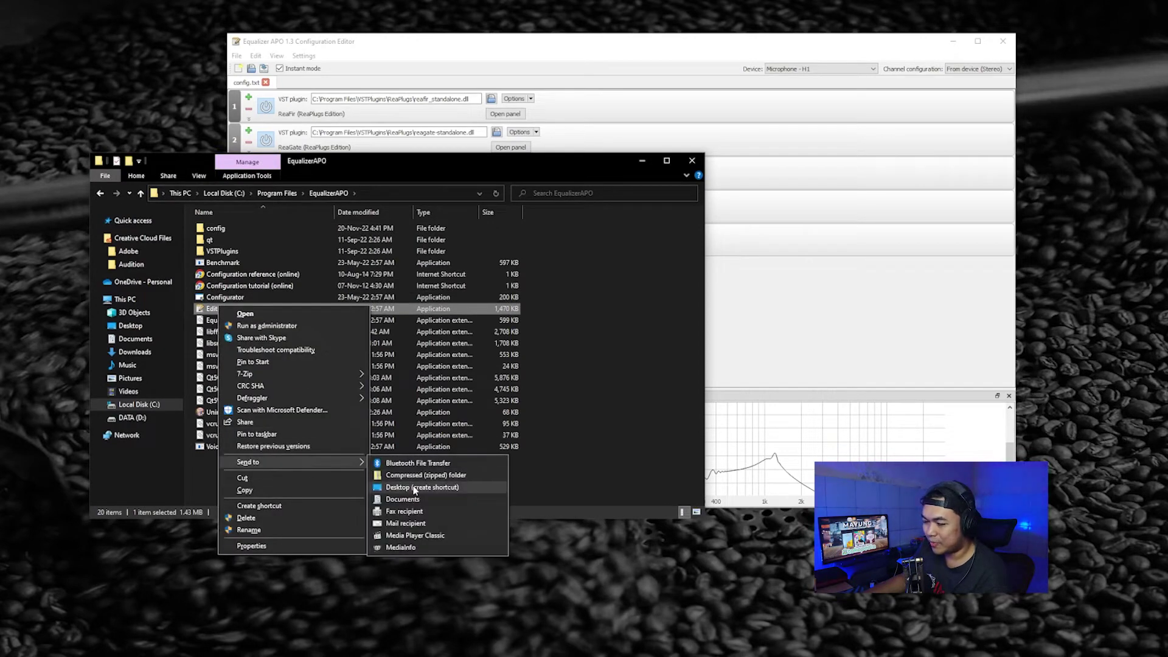
pyautogui.click(414, 487)
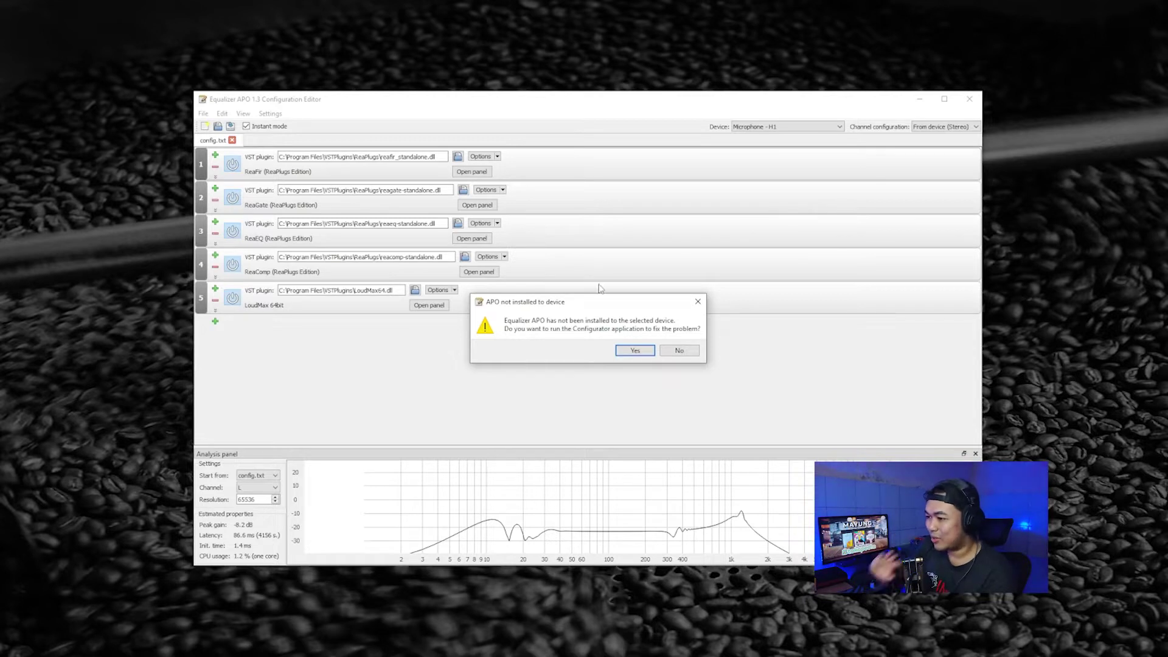
# Step: Decline running the Configurator and disable all five VST plugins: LoudMax, ReaComp, ReaEQ, ReaGate and ReaFir
pyautogui.click(683, 353)
pyautogui.click(232, 298)
pyautogui.click(232, 264)
pyautogui.click(231, 231)
pyautogui.click(232, 197)
pyautogui.click(231, 164)
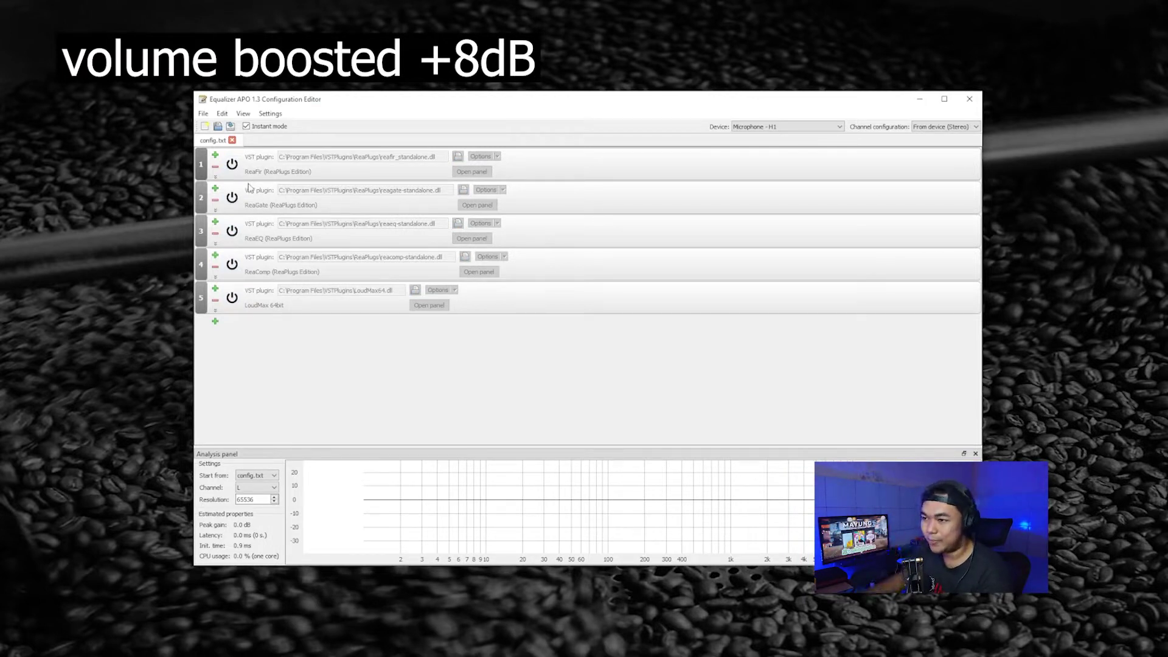
# Step: Remove the LoudMax, ReaComp, ReaFir and ReaGate plugins from the configuration, keeping only ReaEQ
pyautogui.click(215, 301)
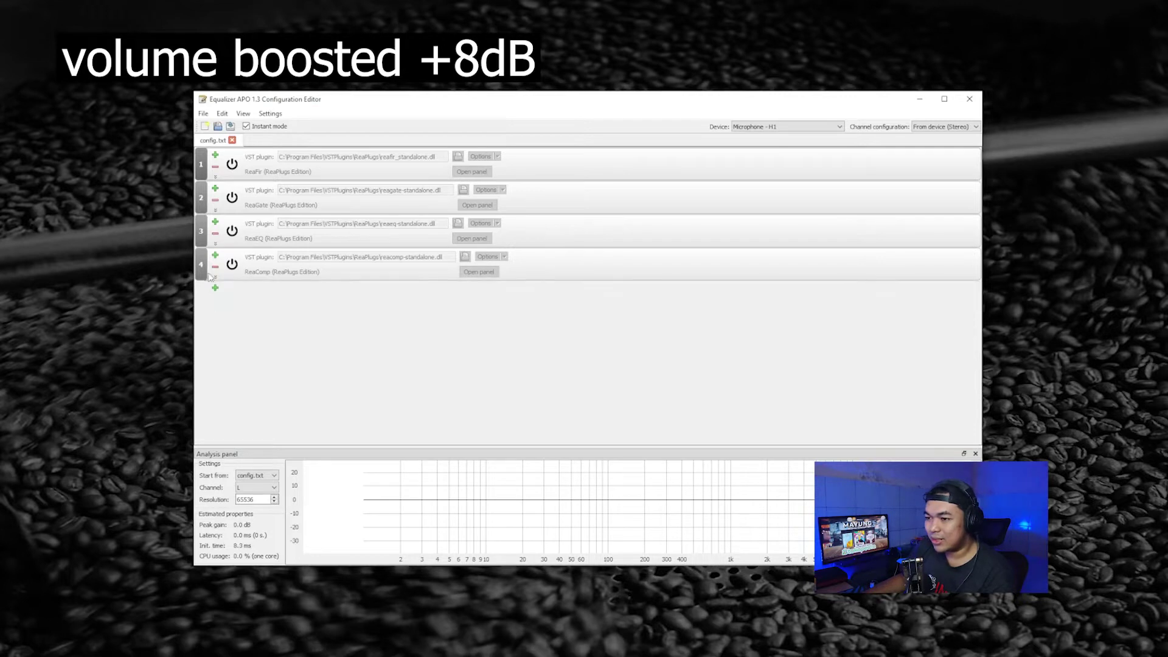
pyautogui.click(215, 266)
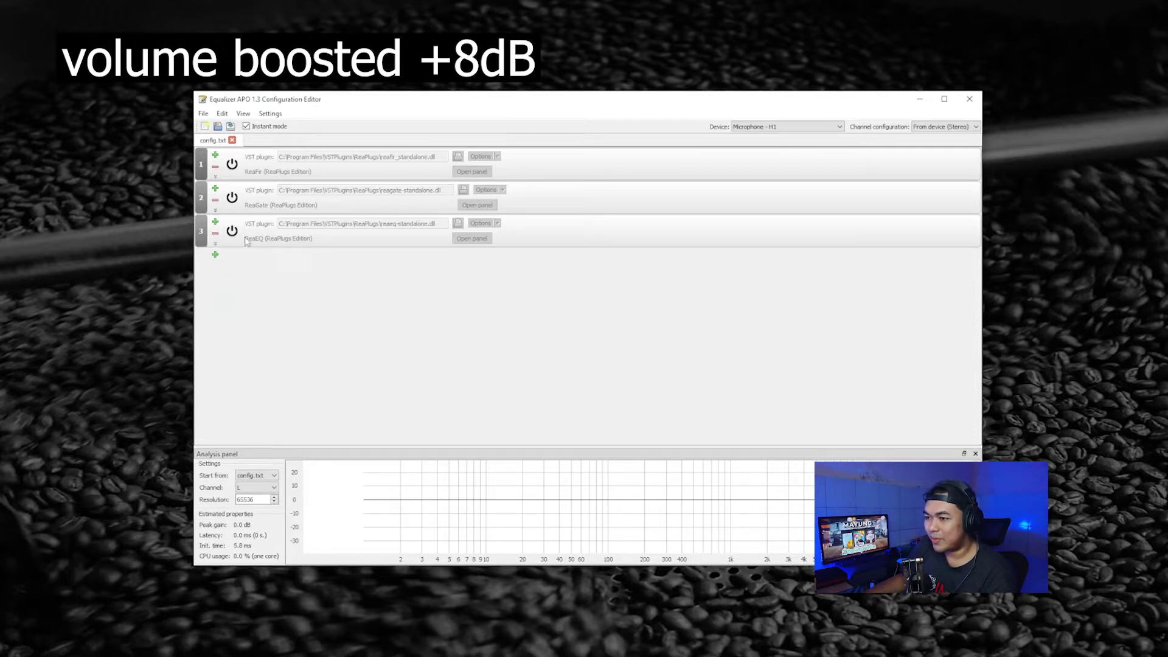
pyautogui.click(215, 166)
pyautogui.click(215, 166)
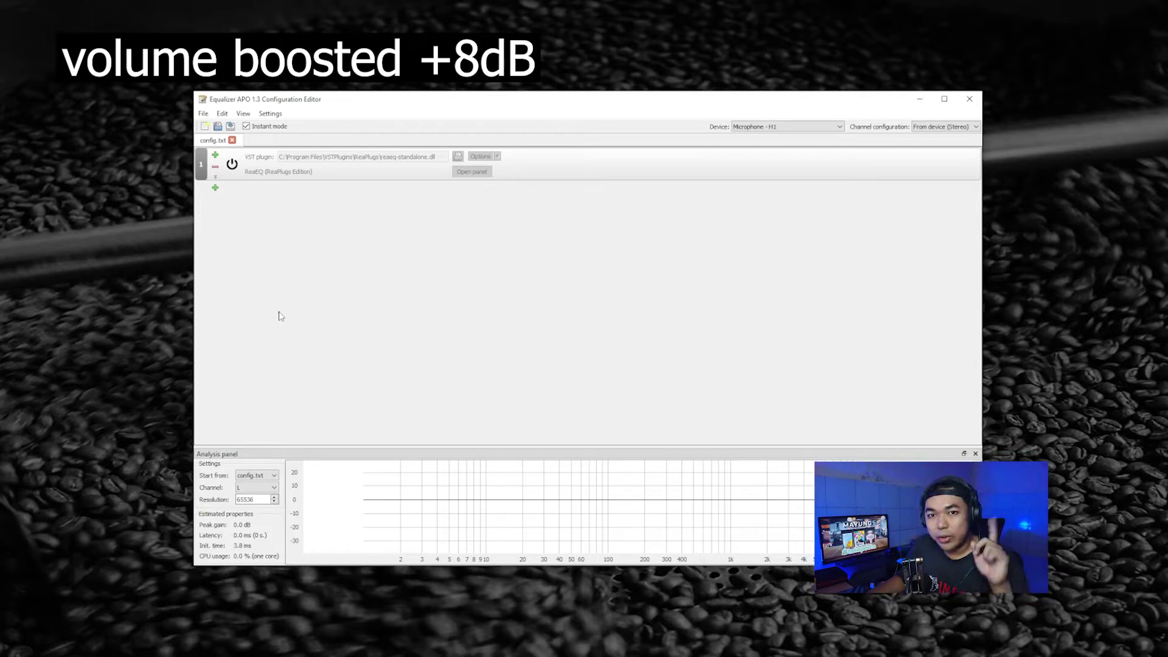
# Step: Add a VST plugin to the configuration and load reafir_standalone.dll from the ReaPlugs folder into it
pyautogui.click(215, 187)
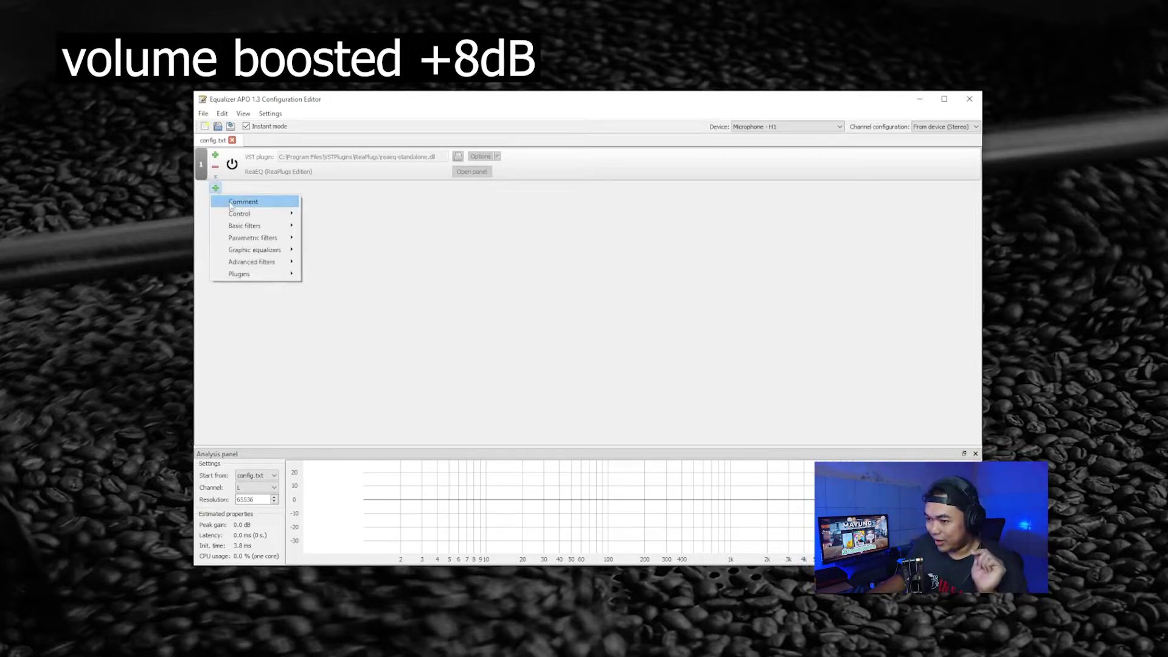
pyautogui.moveTo(278, 275)
pyautogui.click(329, 277)
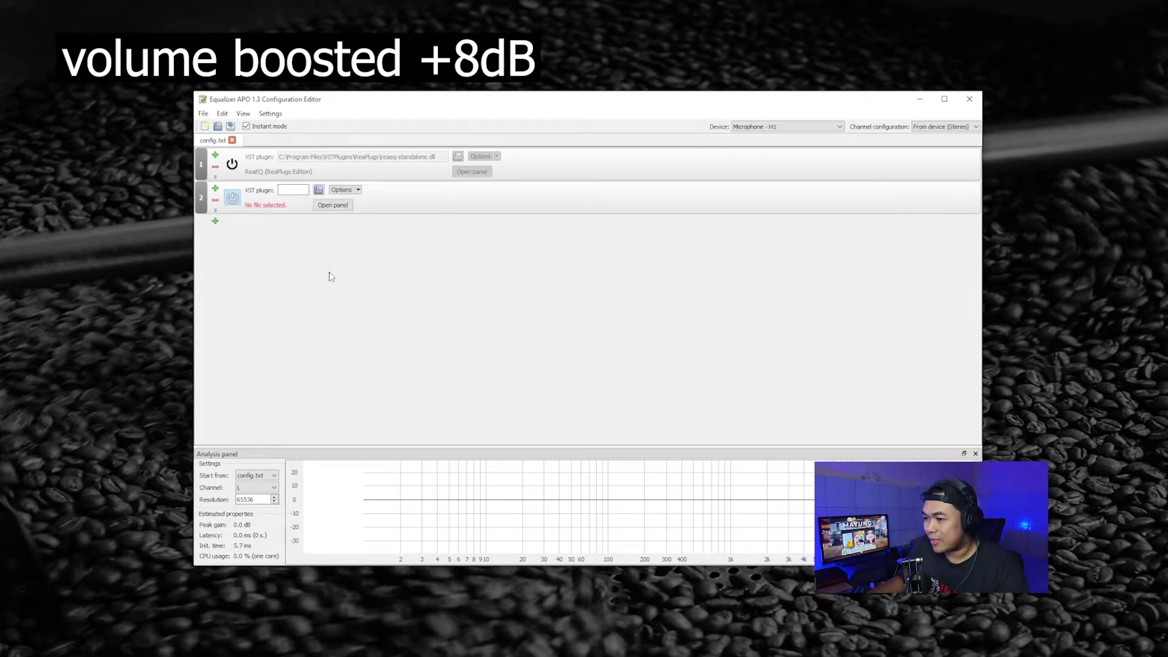
pyautogui.click(319, 190)
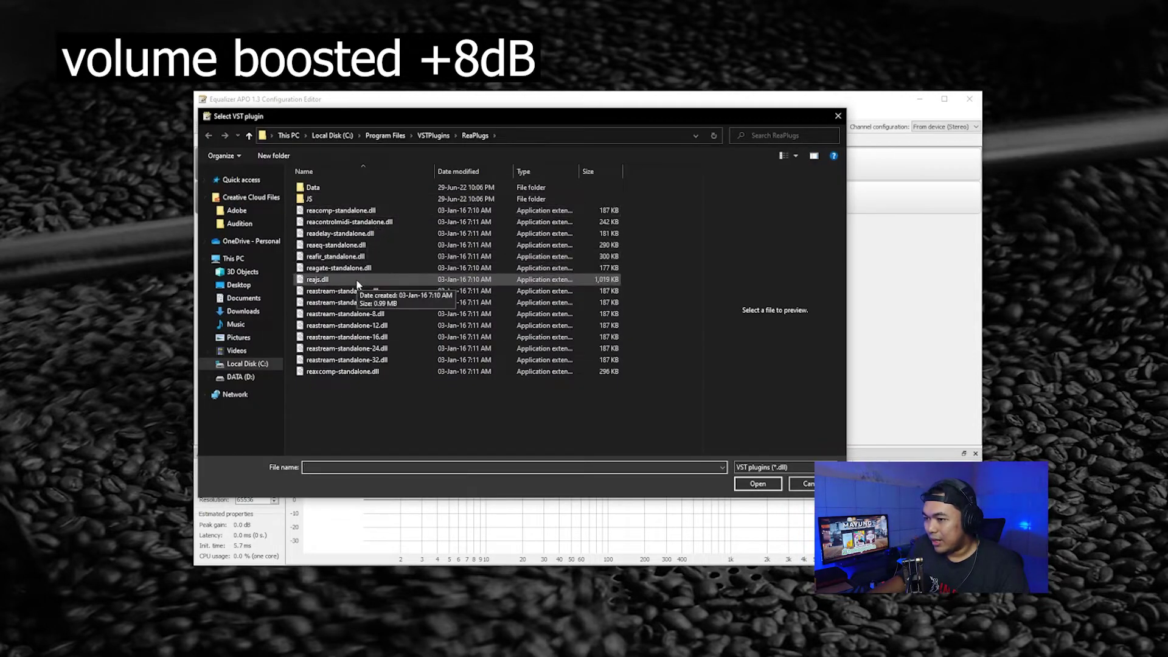
pyautogui.click(337, 257)
pyautogui.doubleClick(338, 256)
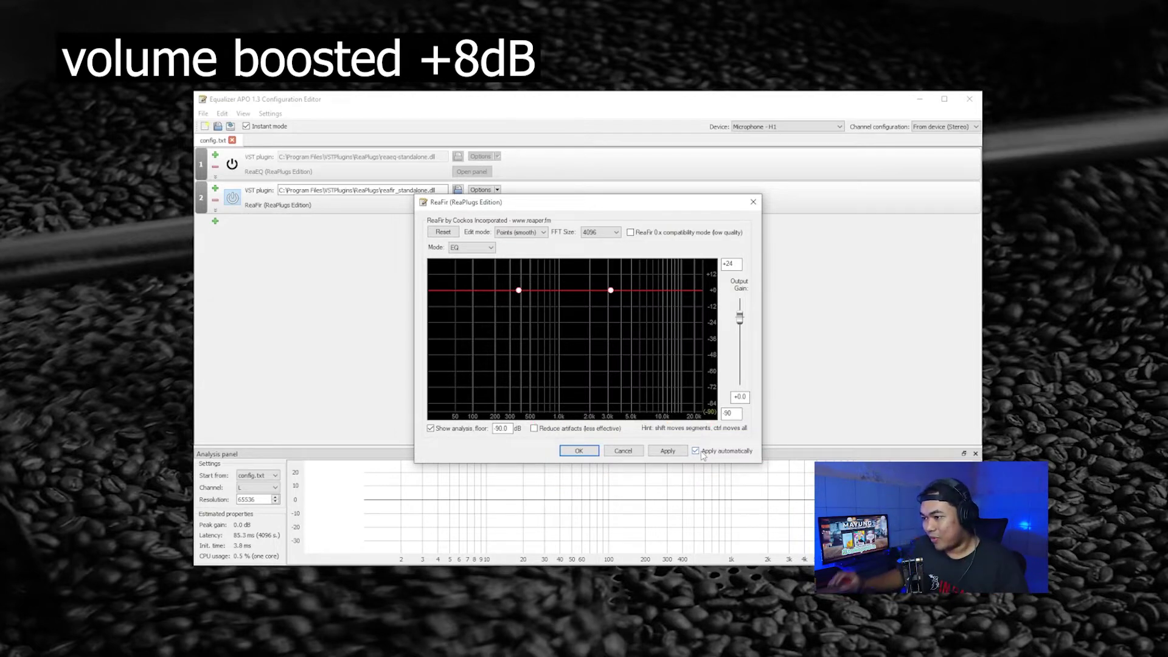
# Step: Set ReaFir to Subtract mode with automatic noise profile building, and bring the noise curve down to the -90 dB floor
pyautogui.click(480, 249)
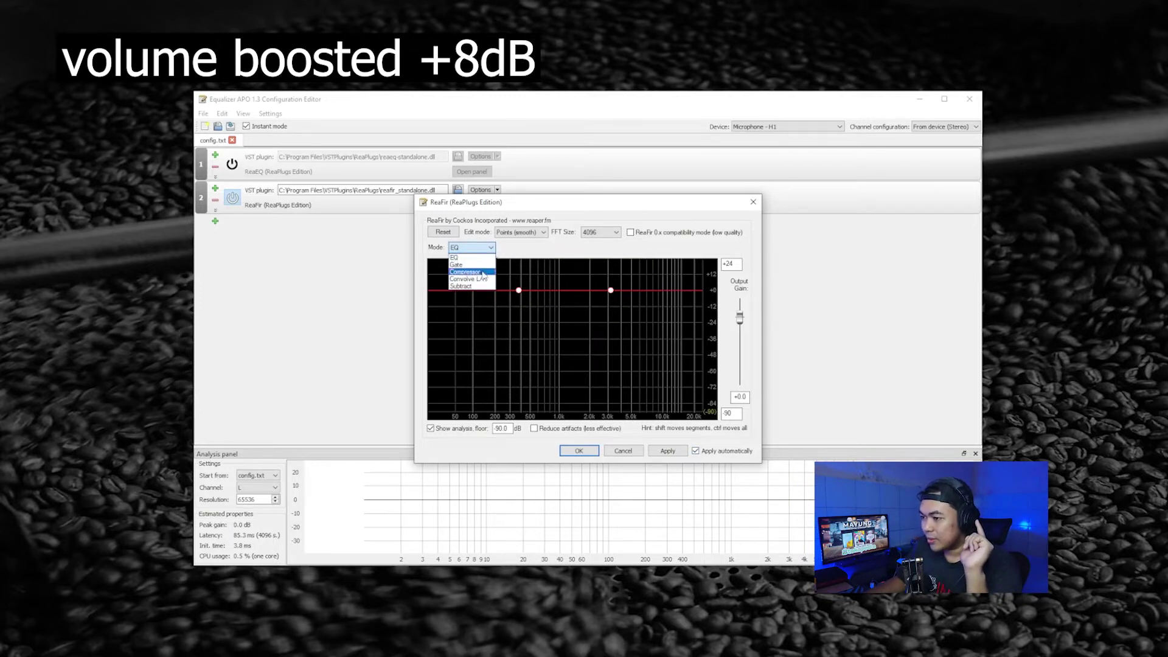
pyautogui.click(466, 286)
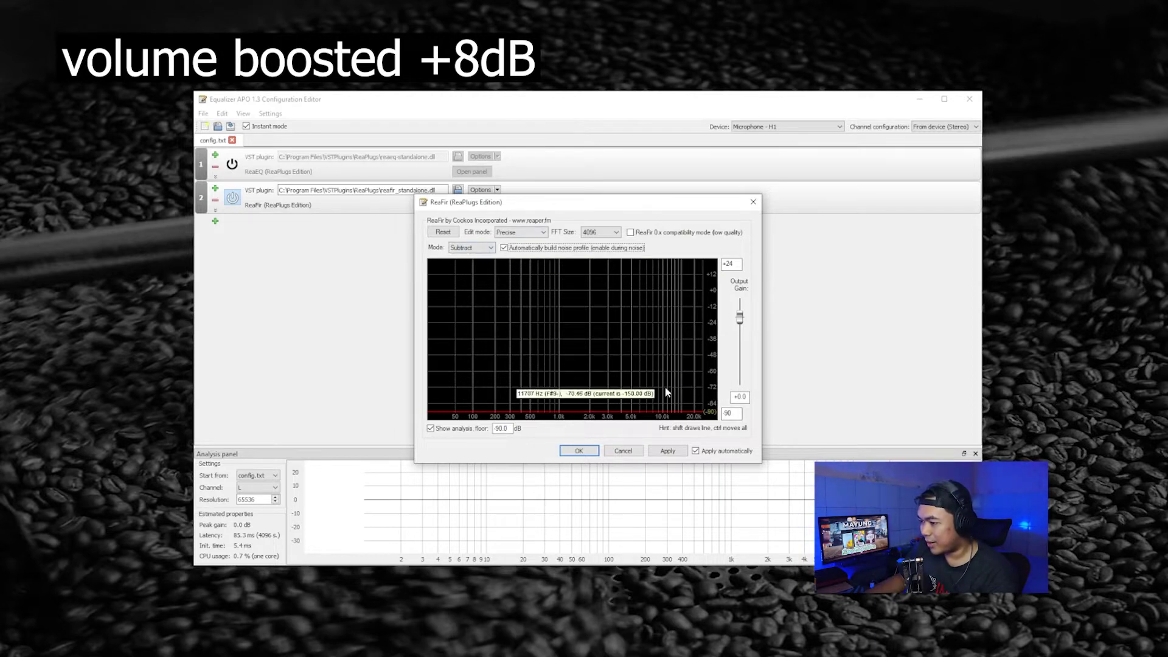
pyautogui.moveTo(623, 392)
pyautogui.mouseDown()
pyautogui.moveTo(558, 379)
pyautogui.moveTo(426, 389)
pyautogui.moveTo(711, 391)
pyautogui.mouseUp()
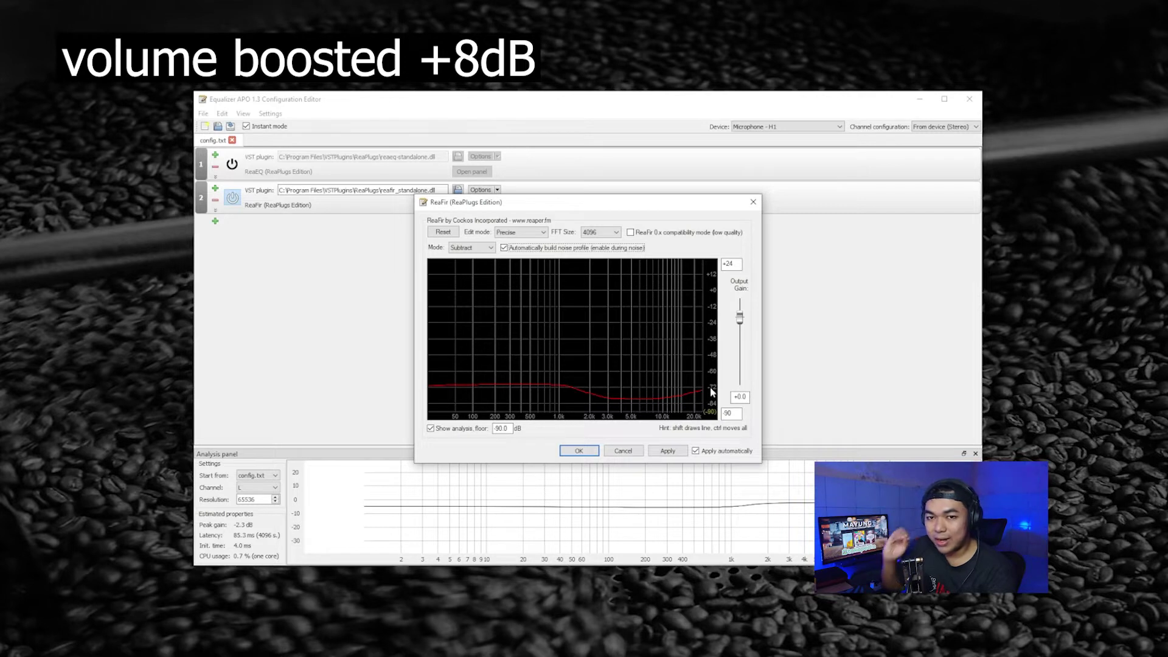
pyautogui.moveTo(710, 386)
pyautogui.mouseDown()
pyautogui.moveTo(633, 374)
pyautogui.moveTo(670, 396)
pyautogui.moveTo(391, 427)
pyautogui.mouseUp()
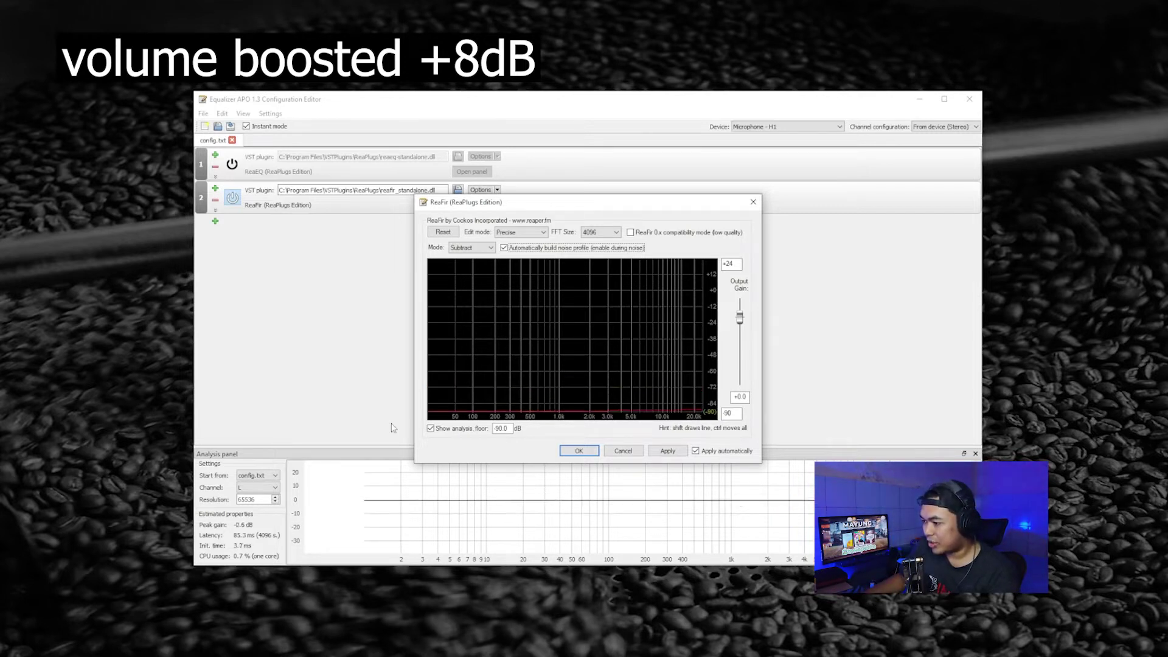
pyautogui.click(430, 427)
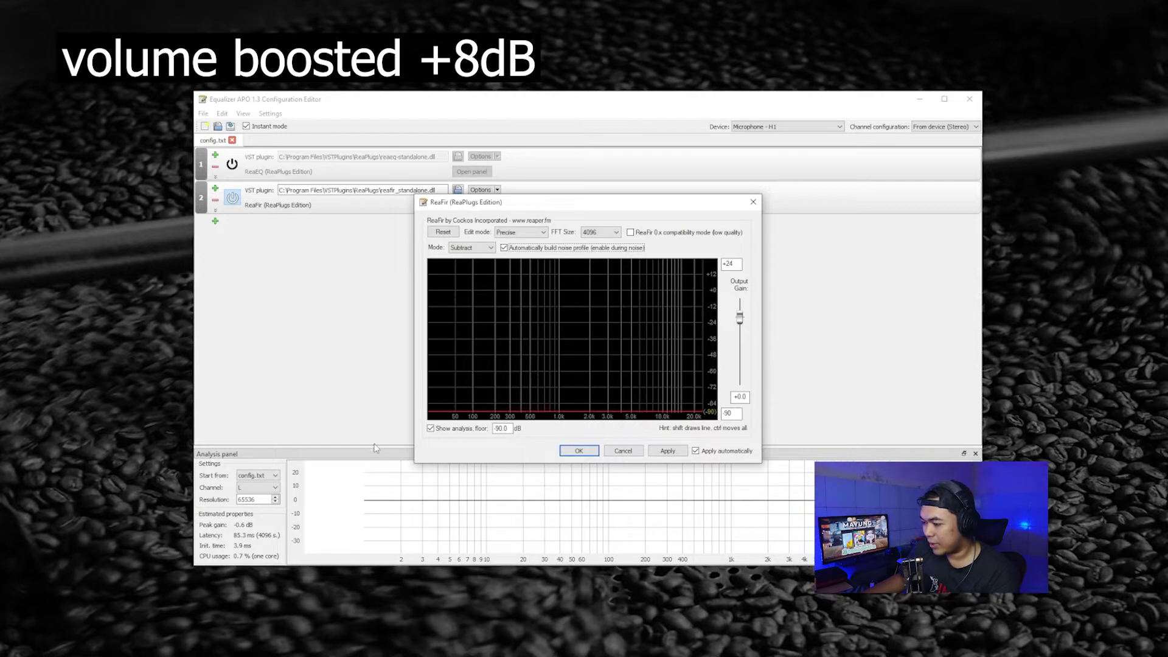
# Step: Apply and confirm the ReaFir settings, and move ReaEQ below ReaFir in the plugin order
pyautogui.click(676, 453)
pyautogui.click(579, 451)
pyautogui.moveTo(203, 158); pyautogui.dragTo(205, 219)
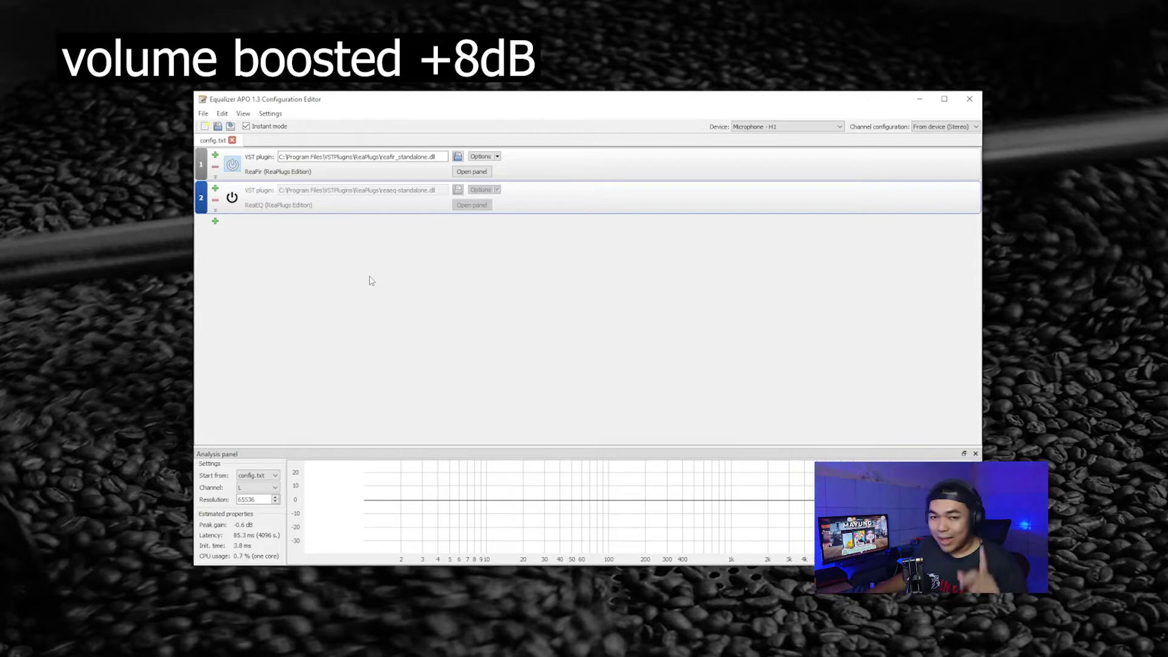
pyautogui.click(366, 280)
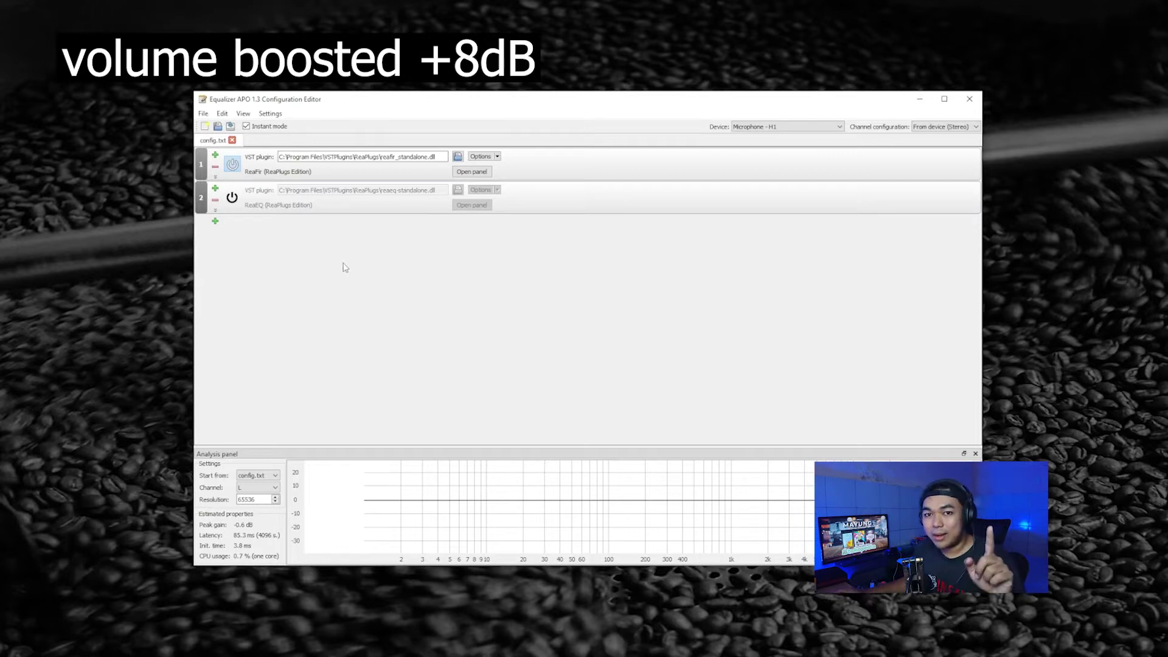
# Step: Add a third VST plugin to the configuration and load reagate-standalone.dll from the ReaPlugs folder into it
pyautogui.click(216, 222)
pyautogui.moveTo(253, 302)
pyautogui.click(338, 308)
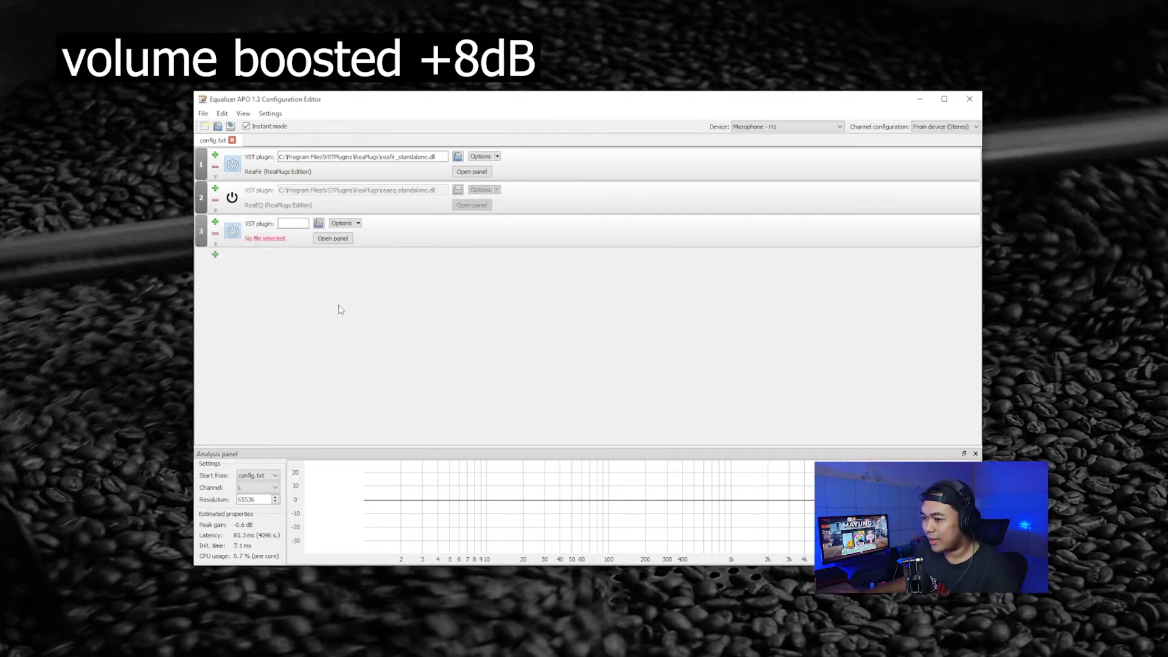
pyautogui.click(318, 224)
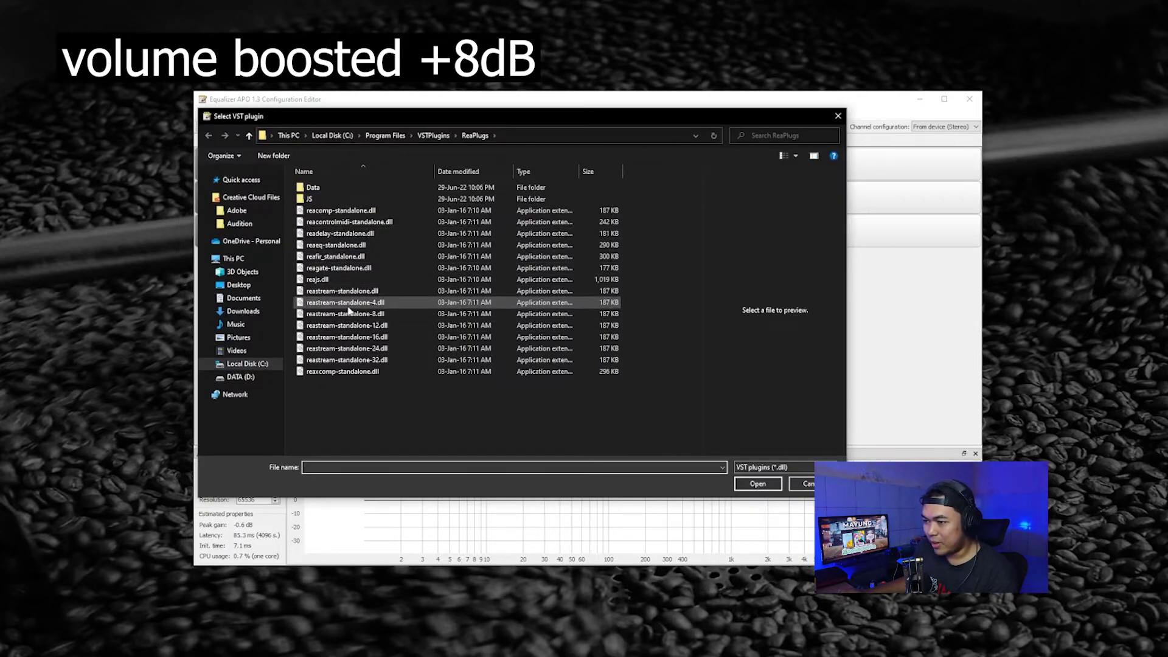
pyautogui.click(341, 271)
pyautogui.doubleClick(340, 272)
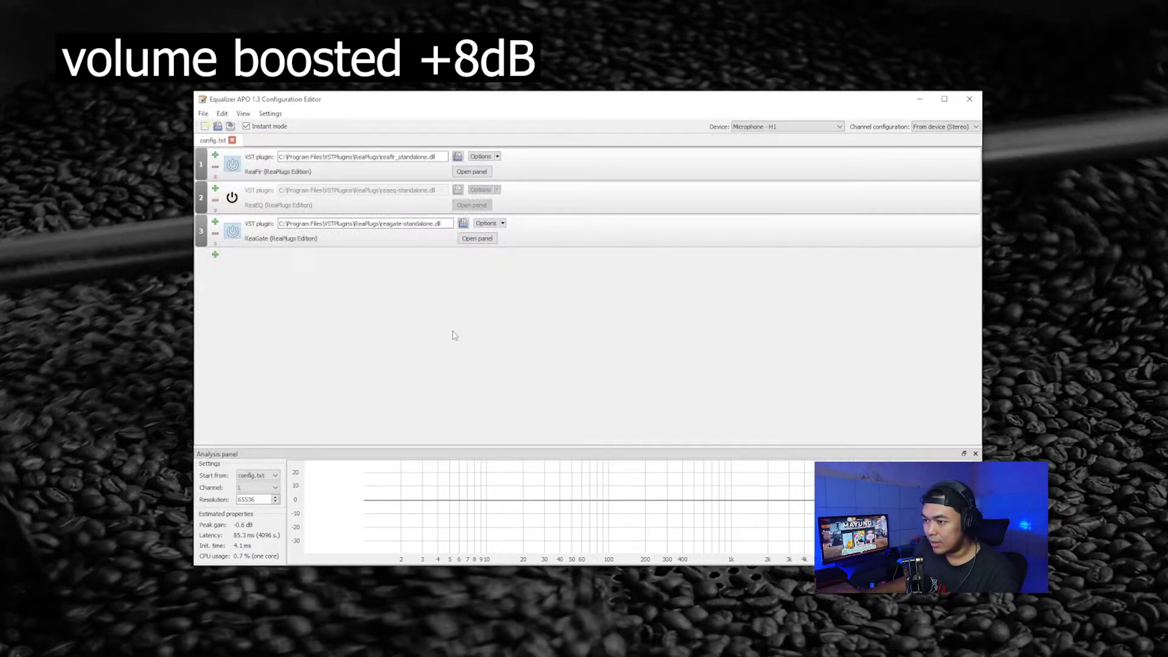
# Step: Set the ReaGate threshold to -40 dB with automatic applying enabled, and move ReaGate above ReaEQ in the plugin order
pyautogui.click(474, 239)
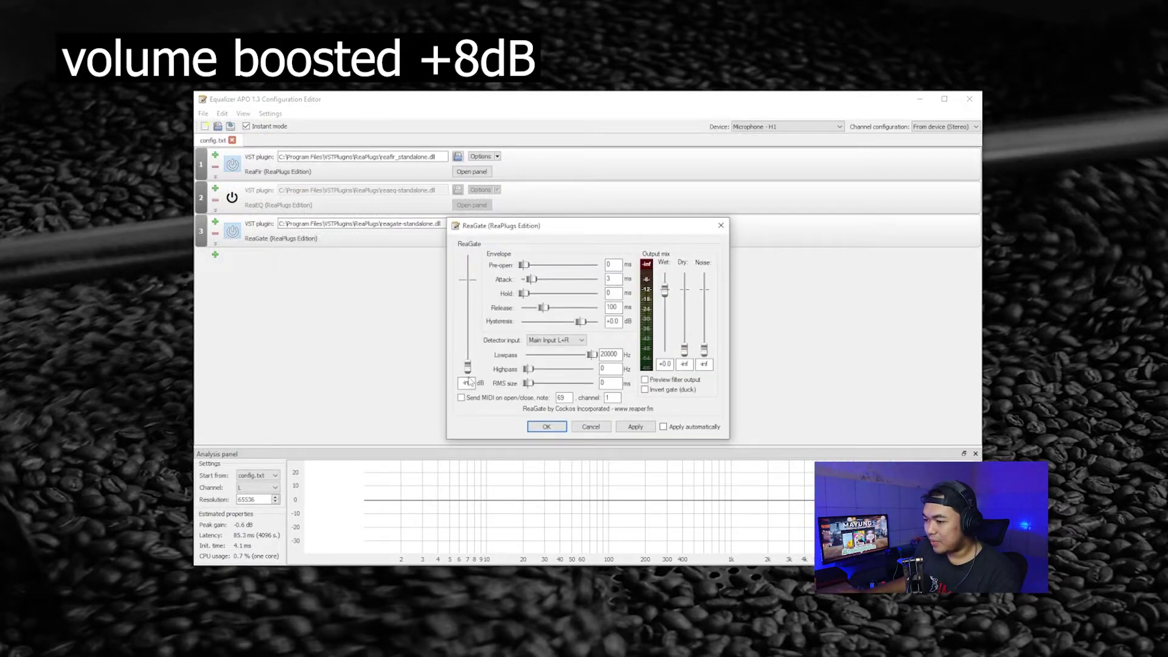
pyautogui.moveTo(467, 366); pyautogui.dragTo(467, 340)
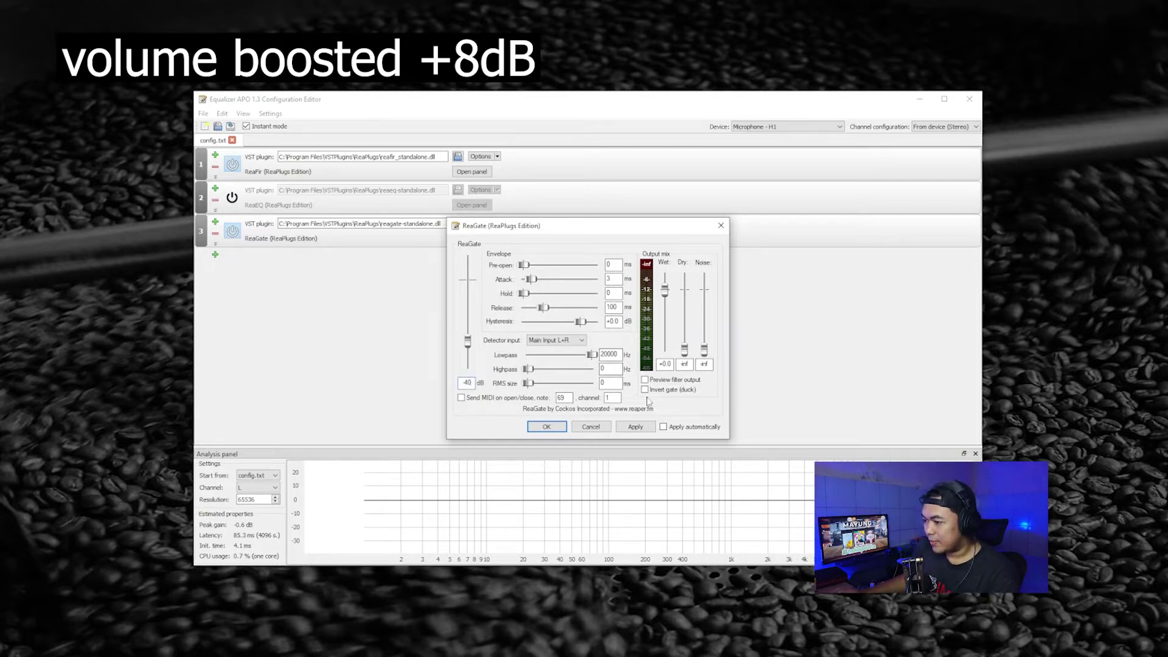
pyautogui.click(672, 428)
pyautogui.click(643, 429)
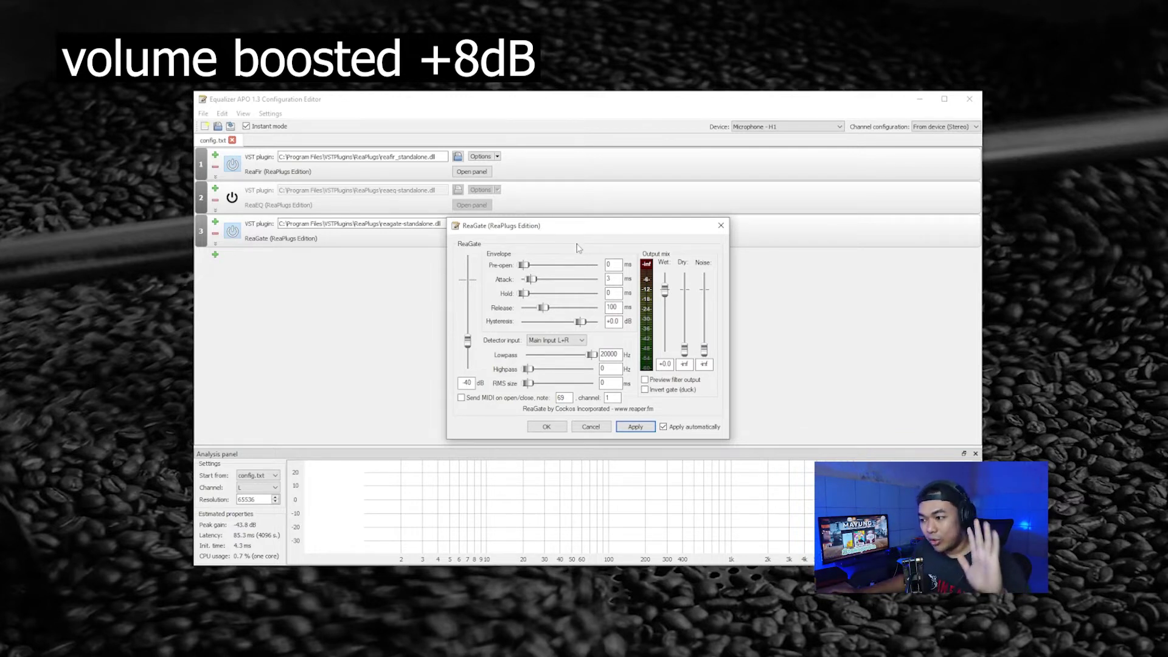
pyautogui.click(553, 427)
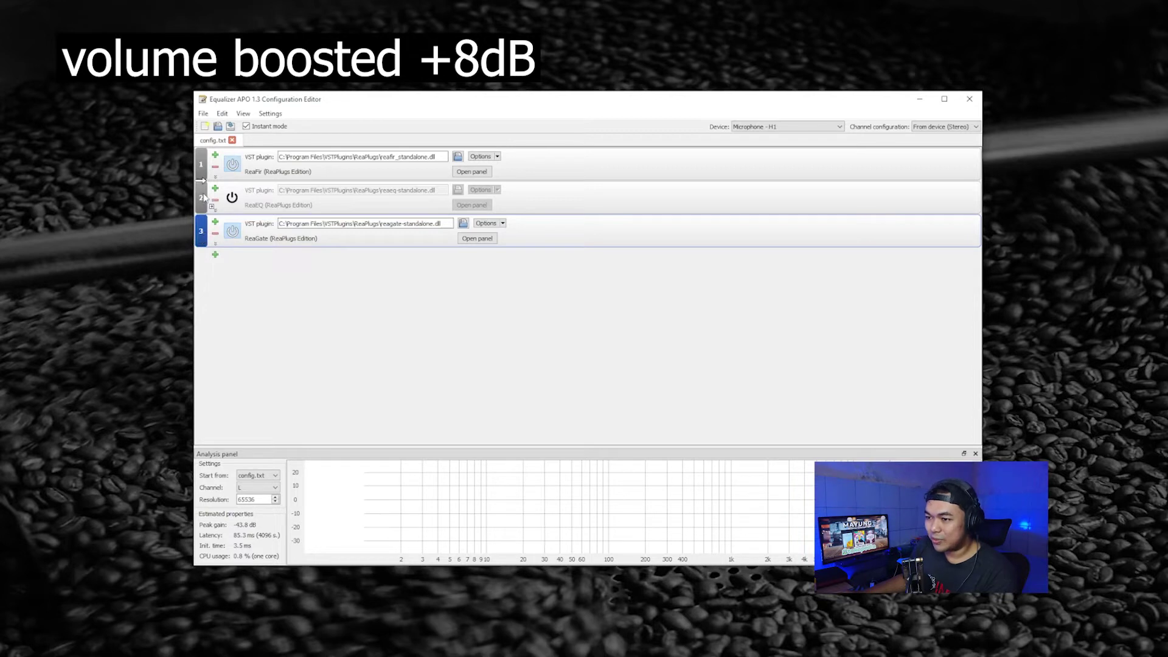
pyautogui.moveTo(205, 197); pyautogui.dragTo(205, 194)
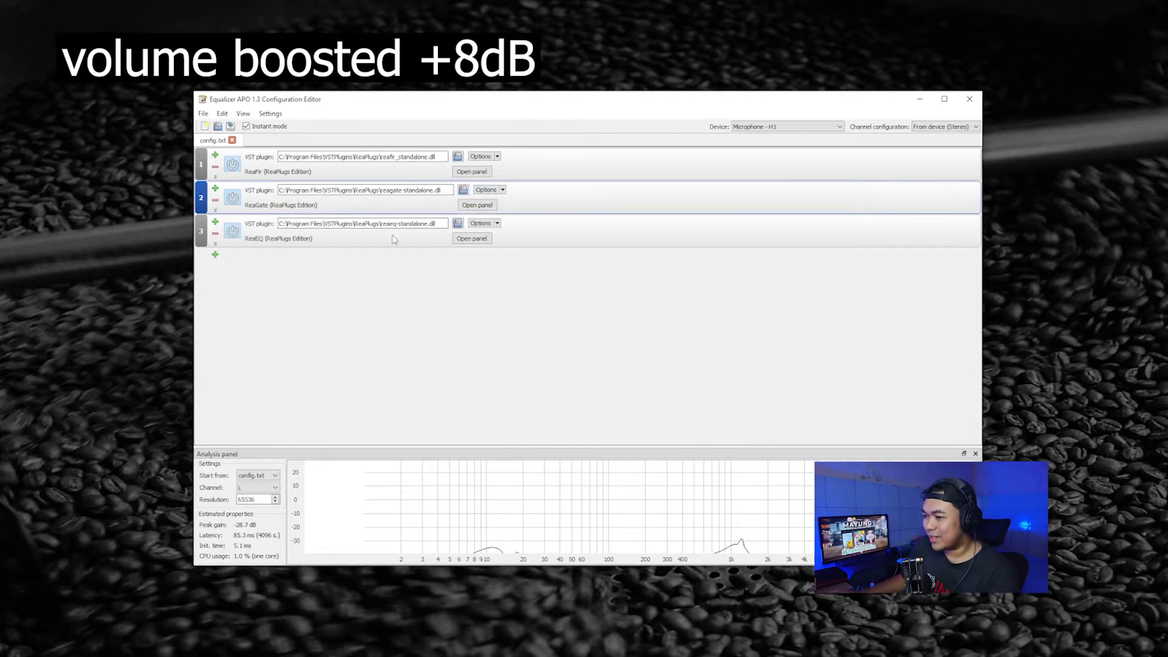
# Step: Review the type, frequency, gain and bandwidth of each of the eight ReaEQ bands, and close the equalizer settings
pyautogui.click(472, 238)
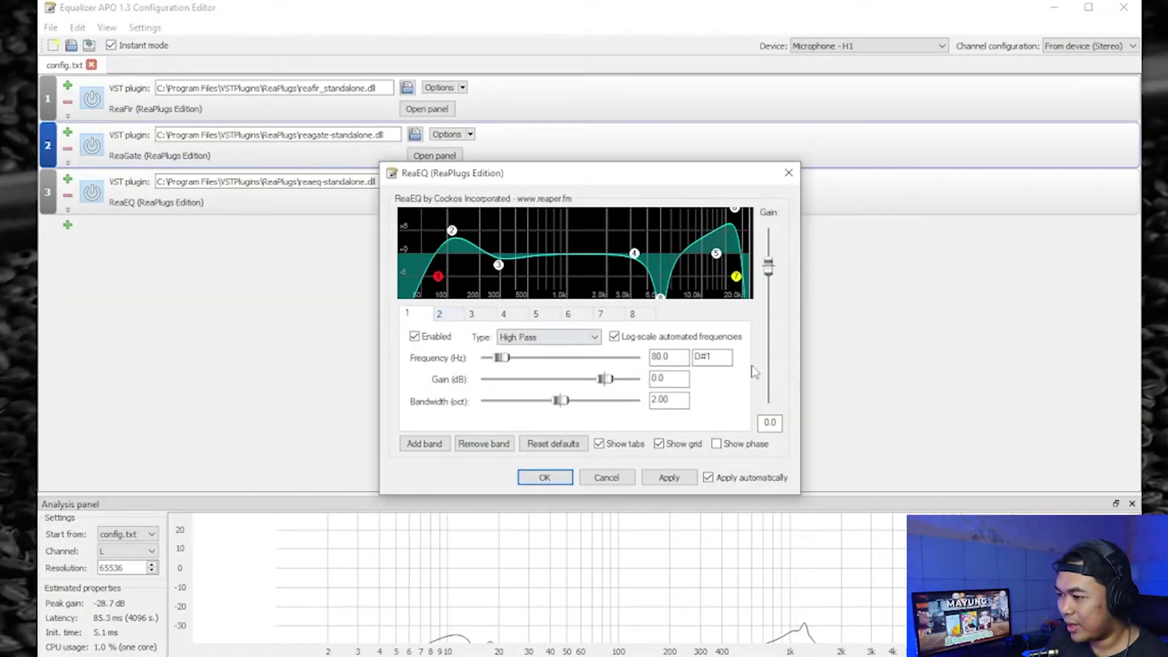
pyautogui.click(438, 313)
pyautogui.click(478, 314)
pyautogui.click(507, 314)
pyautogui.click(539, 314)
pyautogui.click(571, 313)
pyautogui.click(603, 313)
pyautogui.click(628, 316)
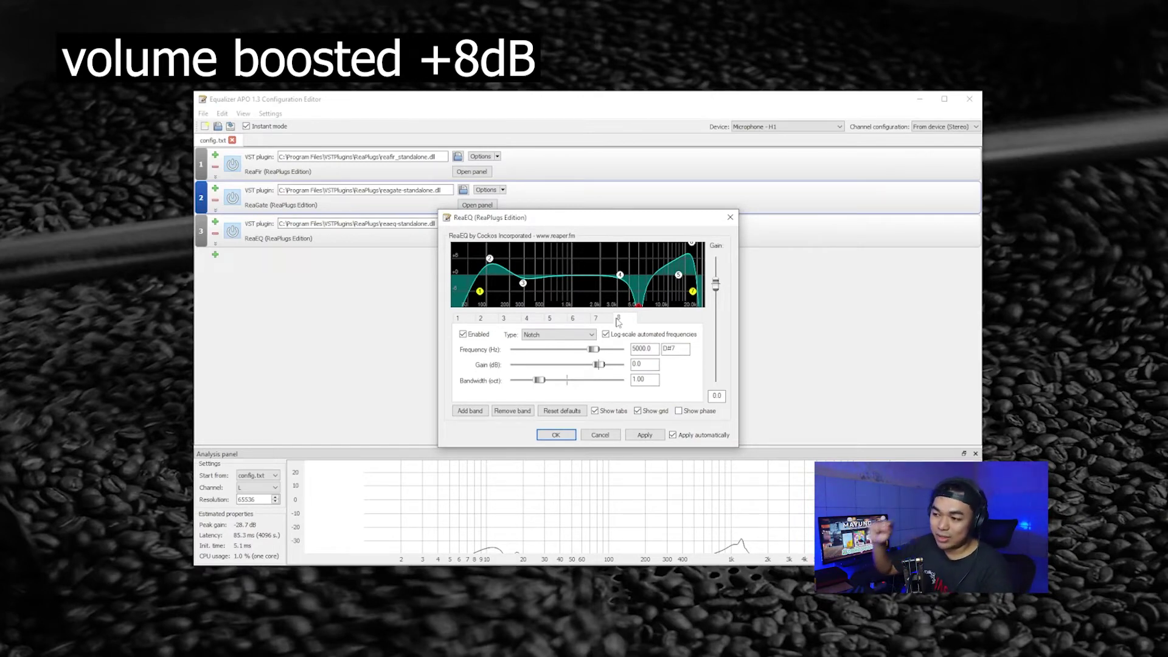
pyautogui.press('Return')
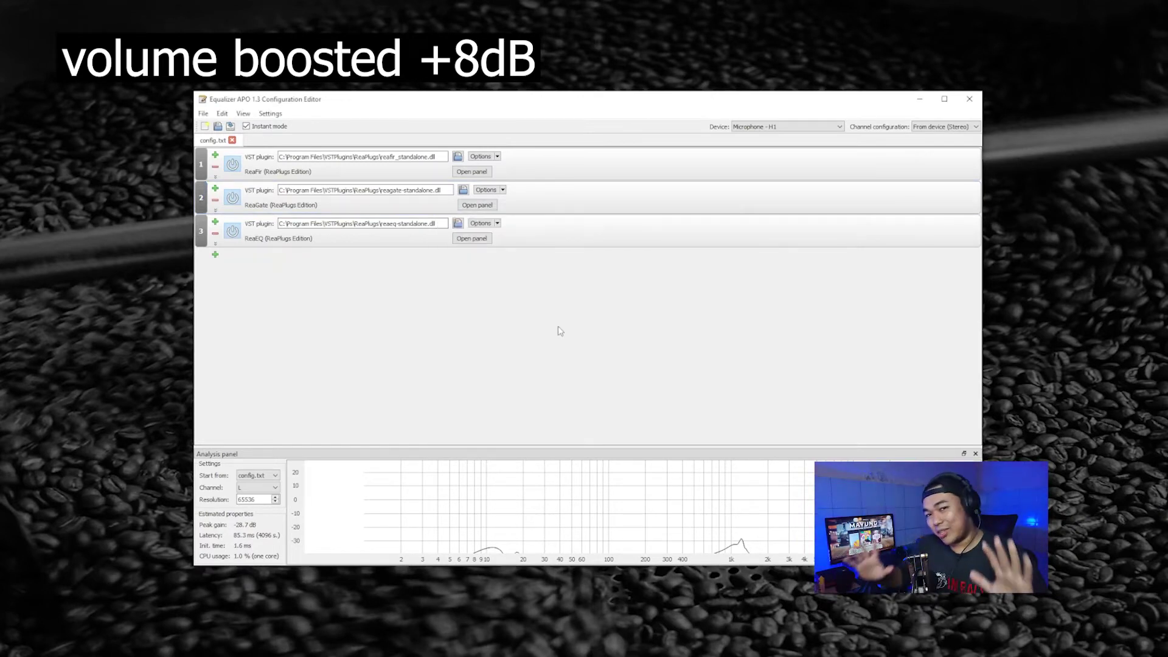
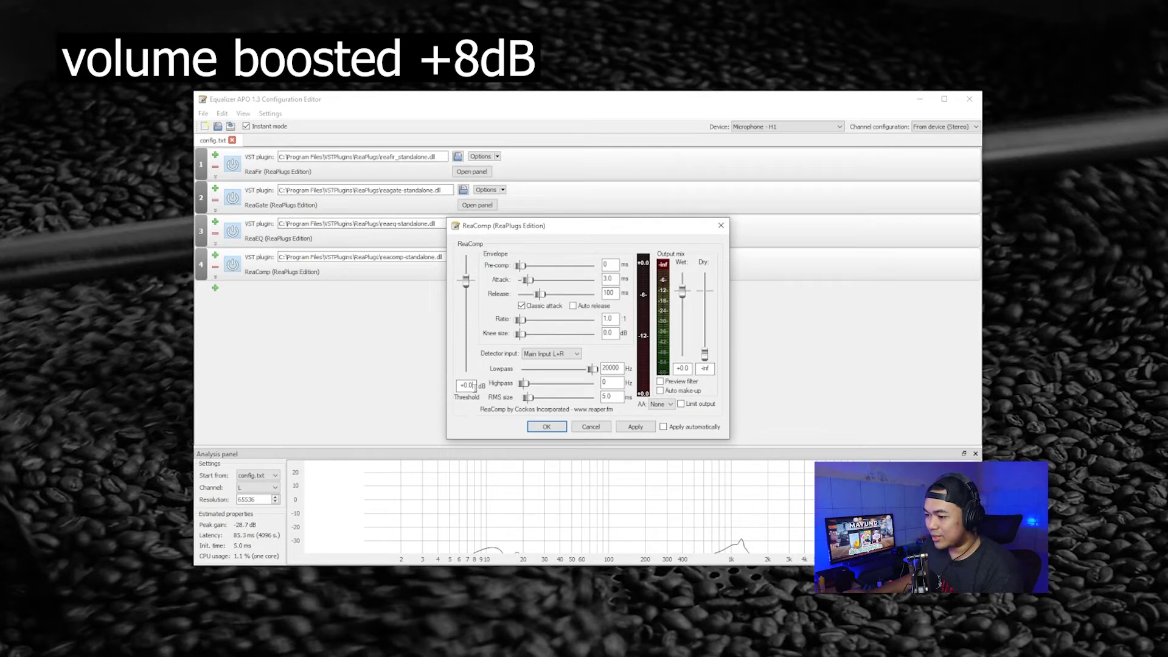
# Step: Set the ReaComp threshold to -18 dB and the ratio to 18:1, and apply and confirm the compressor settings
pyautogui.write('-18')
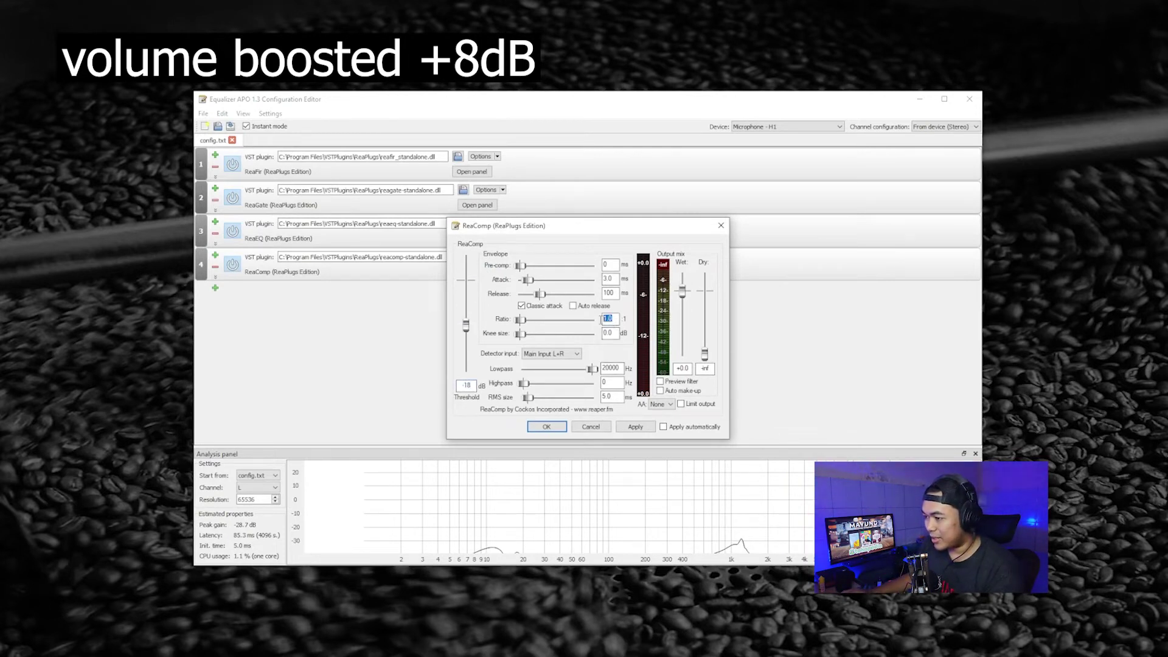
pyautogui.write('18')
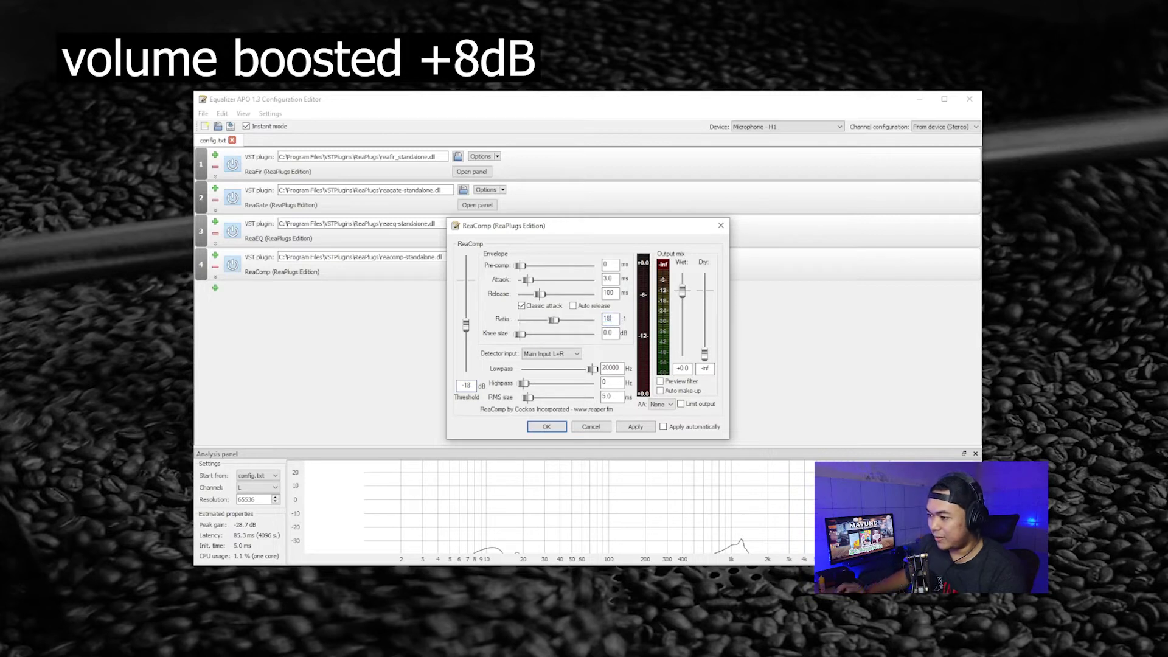
pyautogui.click(640, 429)
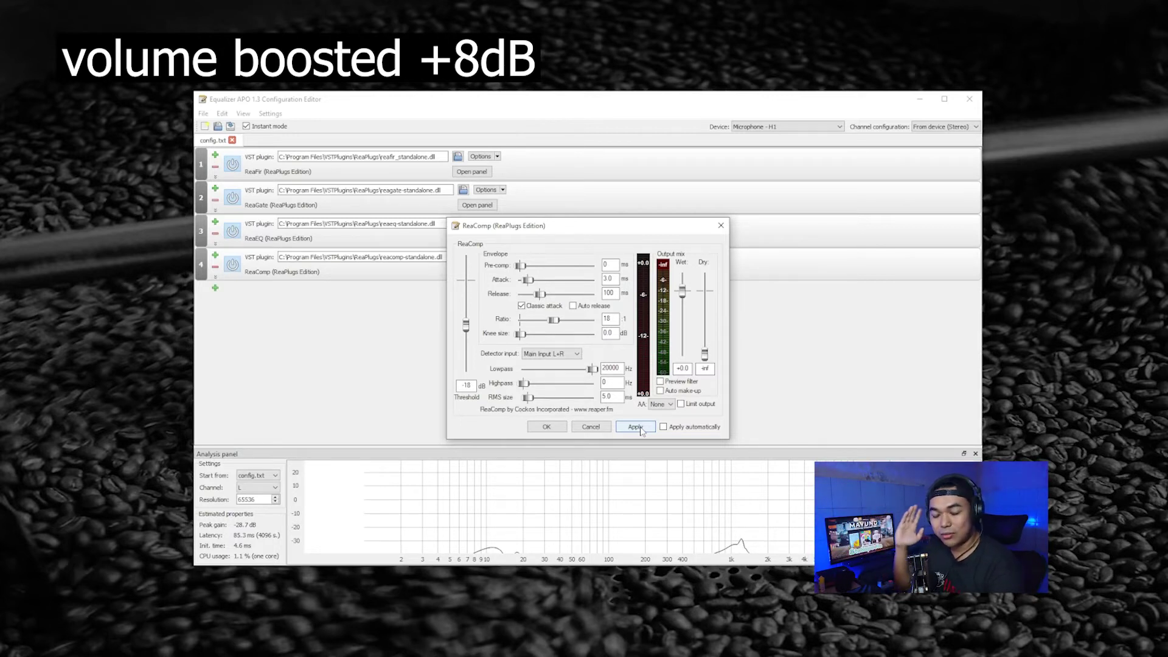
pyautogui.click(635, 427)
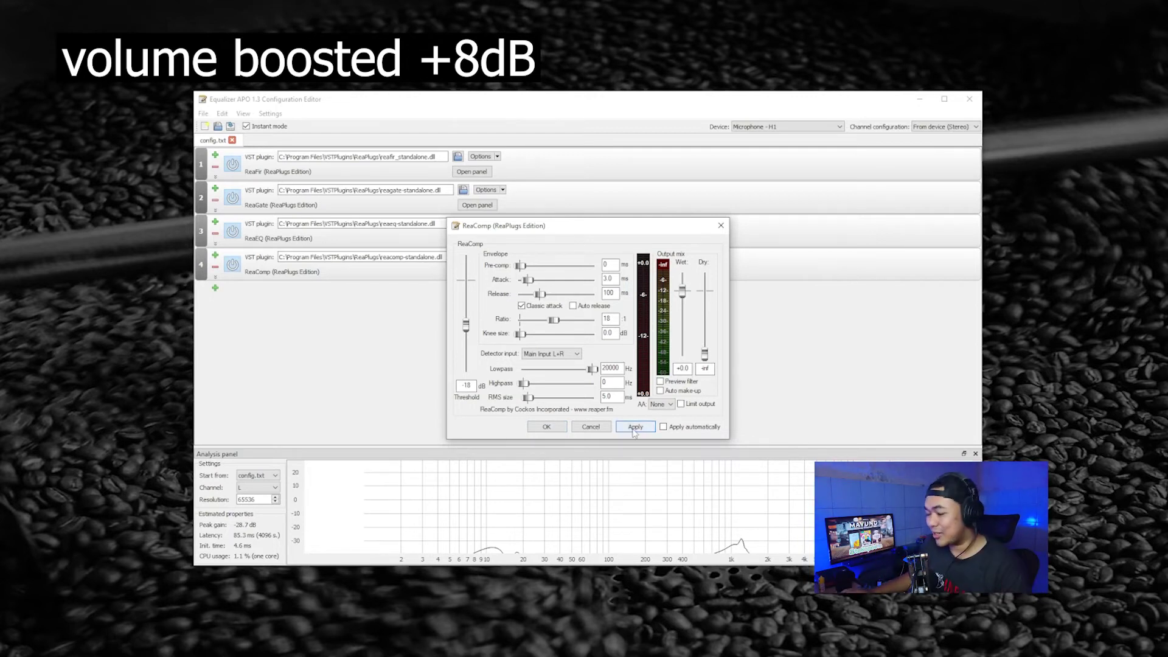
pyautogui.click(546, 426)
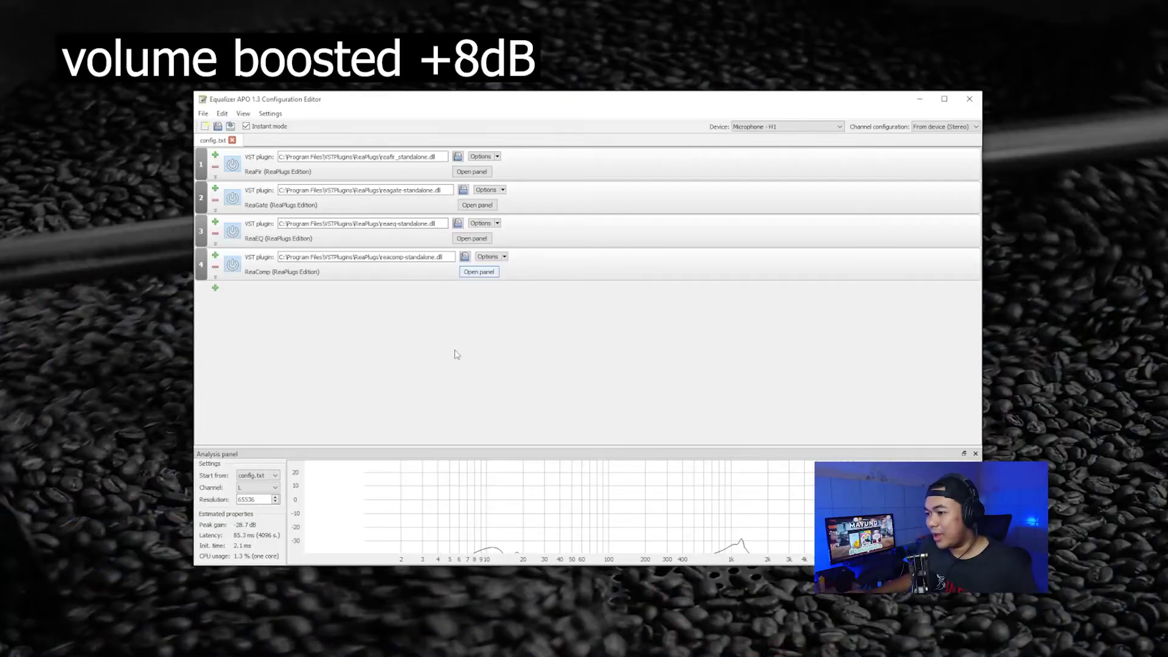
# Step: Add a fifth VST plugin to the configuration and load LoudMax64.dll from the VSTPlugins folder into it
pyautogui.click(215, 287)
pyautogui.moveTo(262, 374)
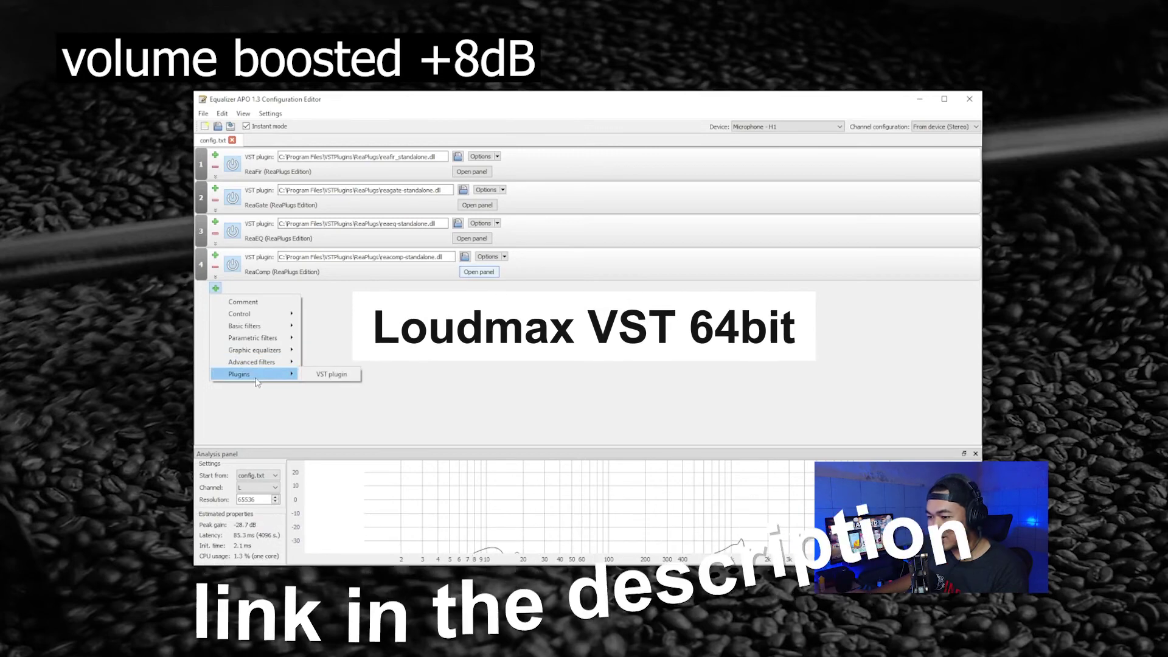
pyautogui.click(332, 373)
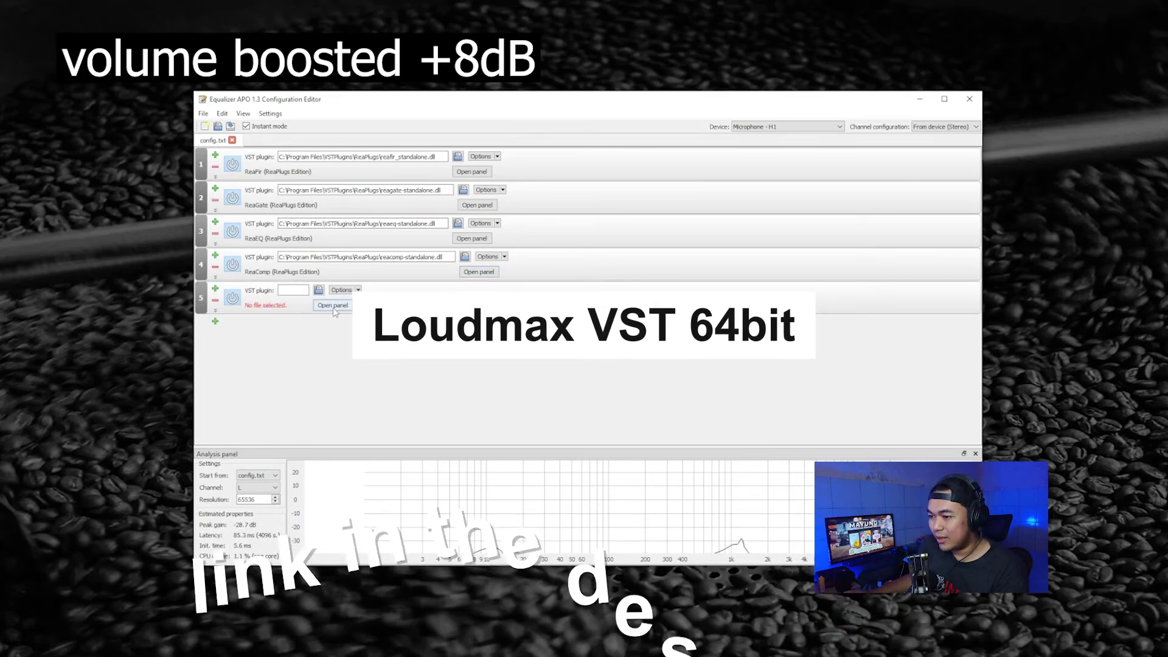
pyautogui.click(318, 290)
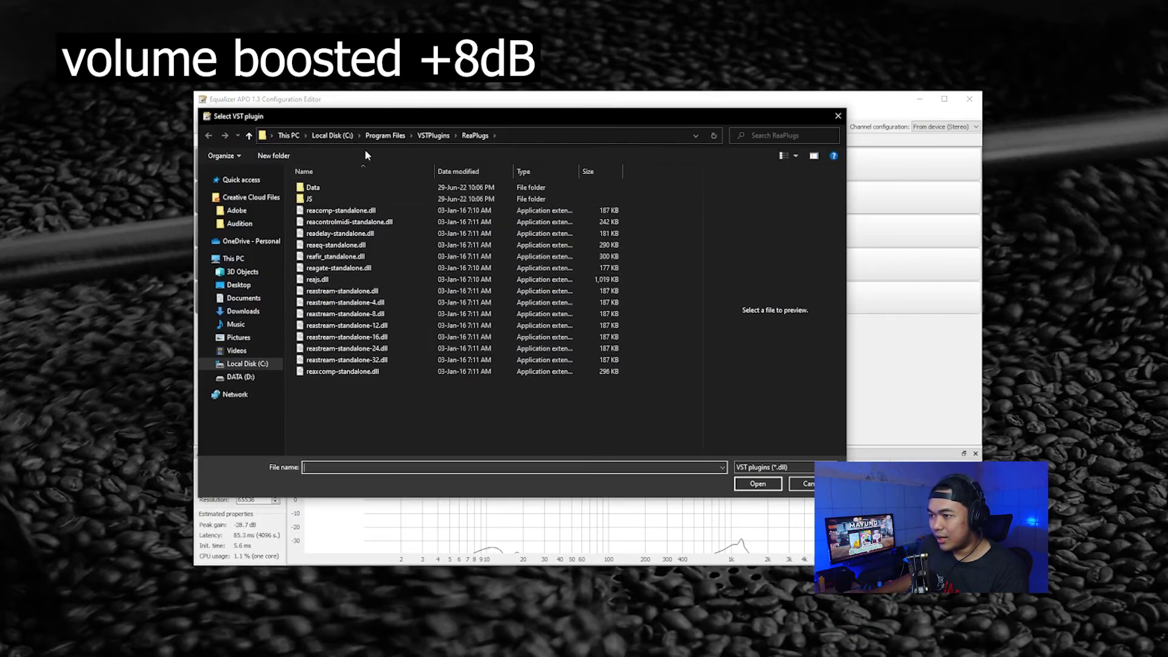
pyautogui.click(433, 136)
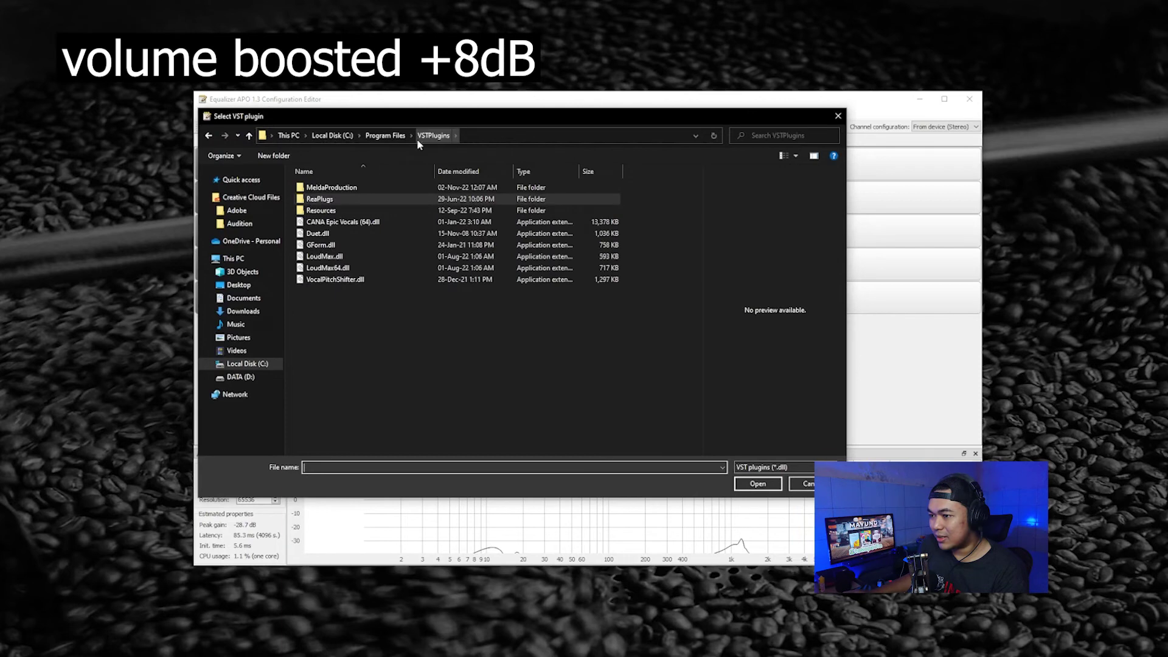
pyautogui.click(345, 259)
pyautogui.doubleClick(340, 268)
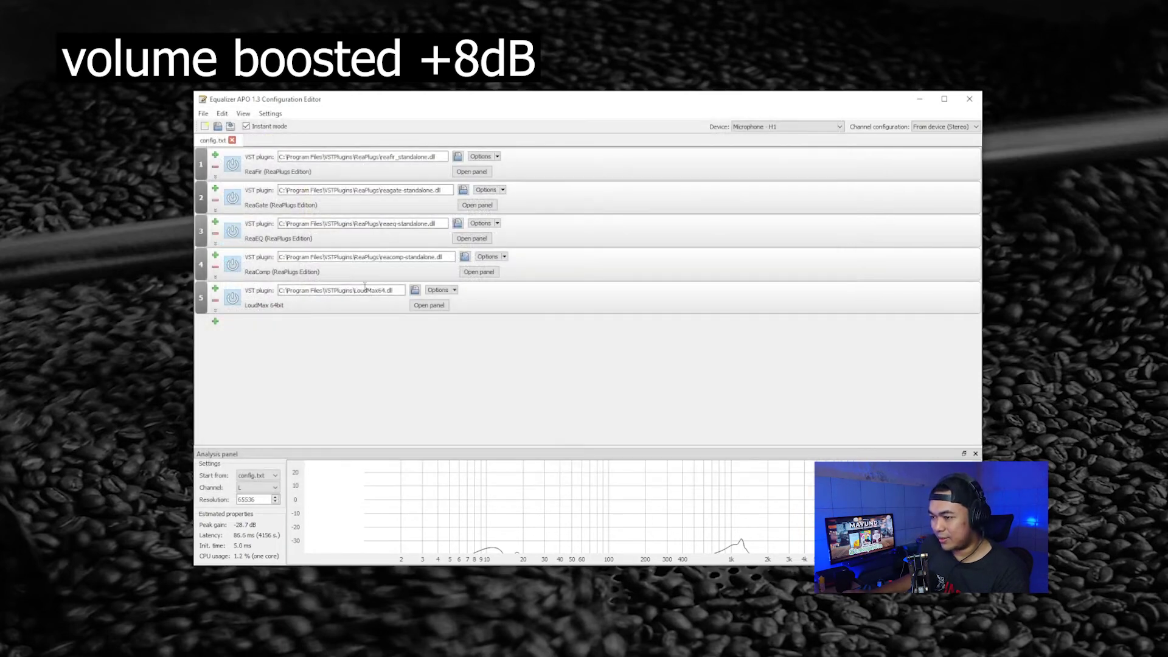
# Step: Set the LoudMax threshold to -10.0 dB and the output to -3.1 dB, with automatic applying enabled, and confirm
pyautogui.click(429, 305)
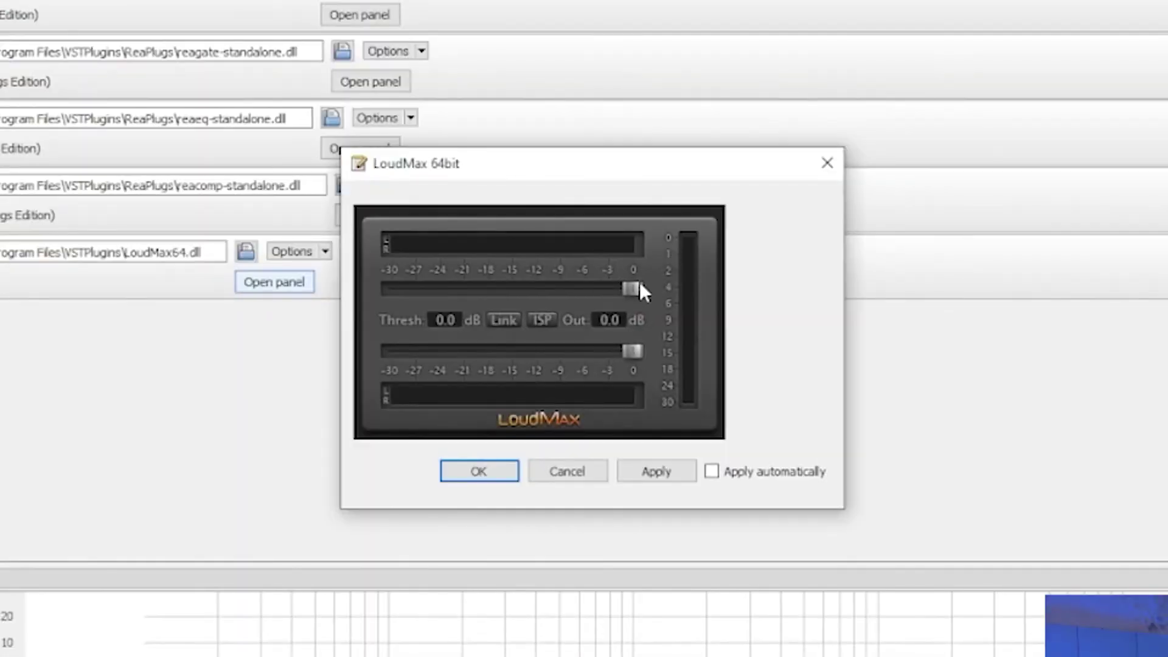
pyautogui.moveTo(636, 289); pyautogui.dragTo(615, 289)
pyautogui.moveTo(632, 350); pyautogui.dragTo(623, 351)
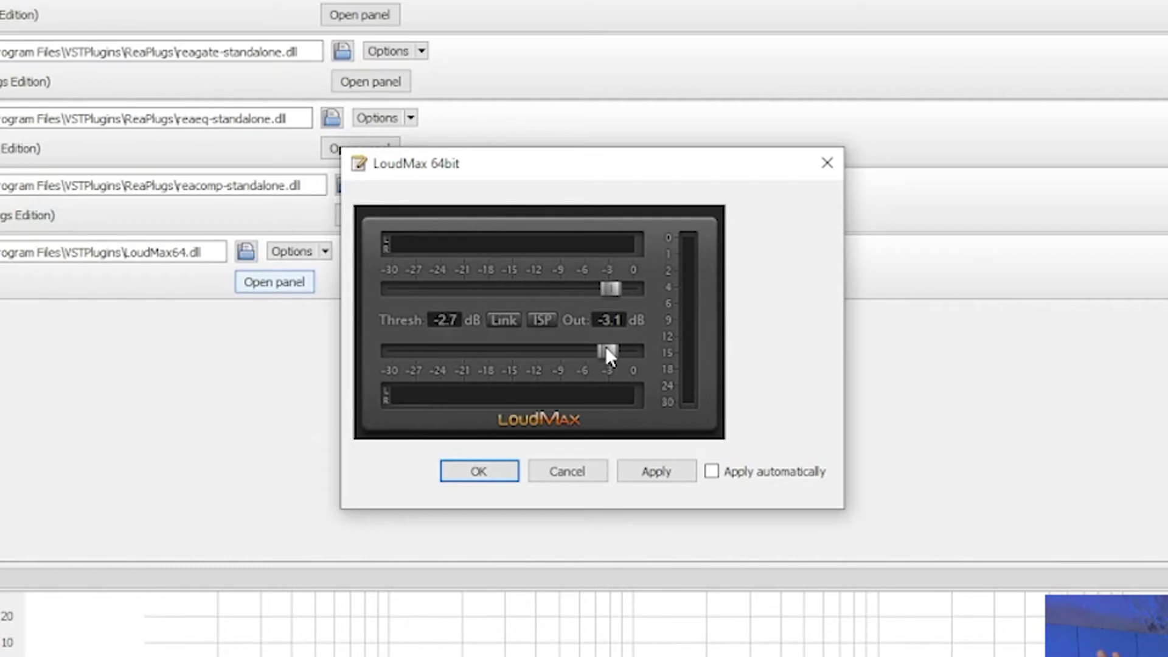
pyautogui.moveTo(610, 288); pyautogui.dragTo(591, 287)
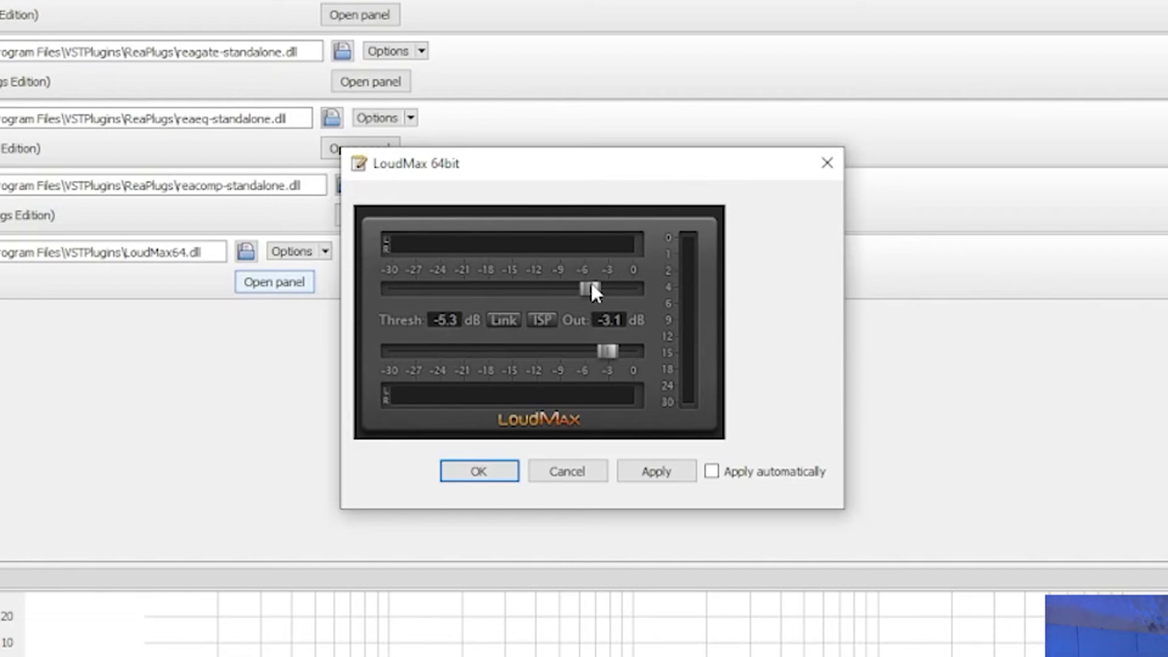
pyautogui.moveTo(591, 284); pyautogui.dragTo(554, 283)
pyautogui.click(731, 474)
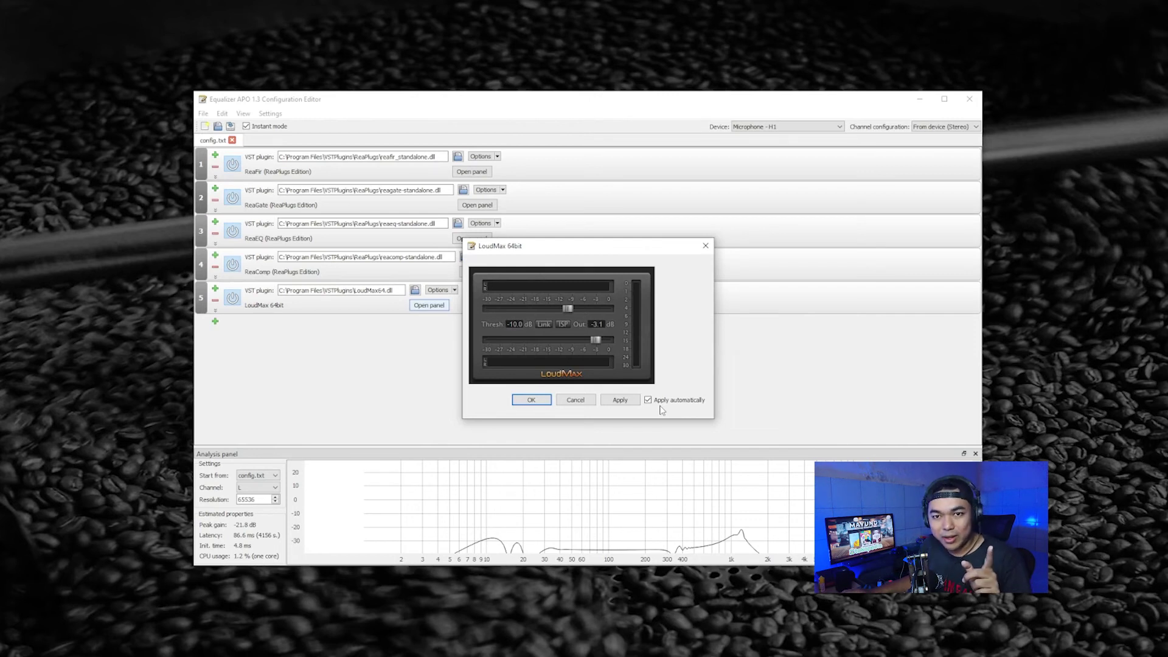
pyautogui.click(531, 400)
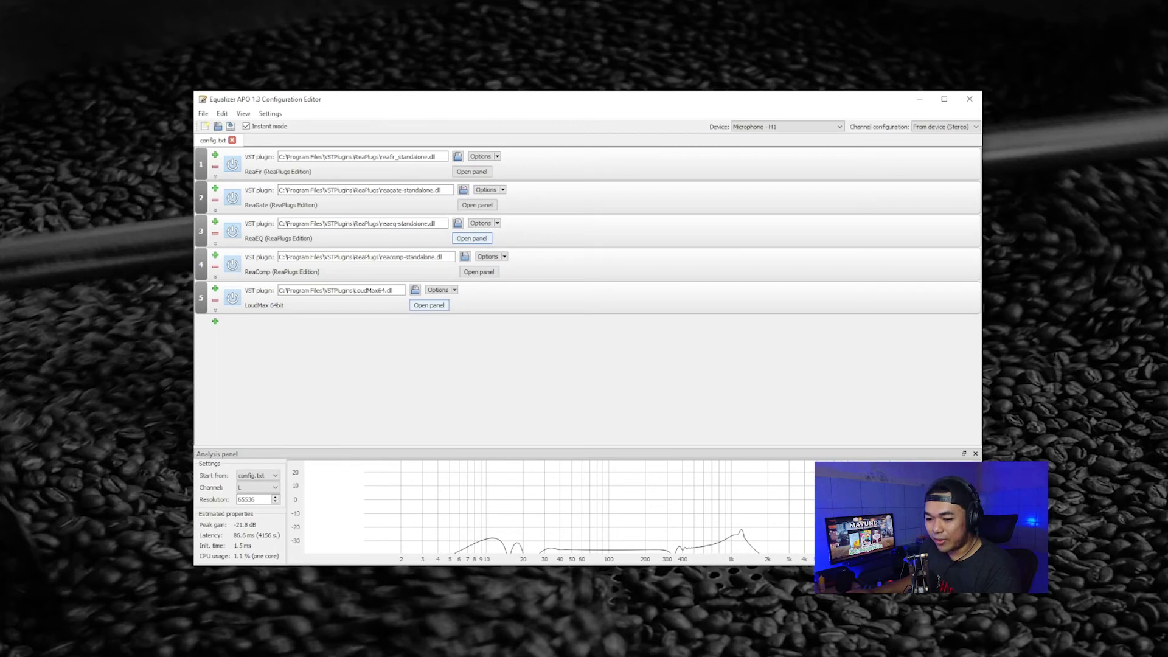
# Step: Switch to the OBS window beside the Equalizer APO configuration
pyautogui.hotkey('alt', 'Tab')
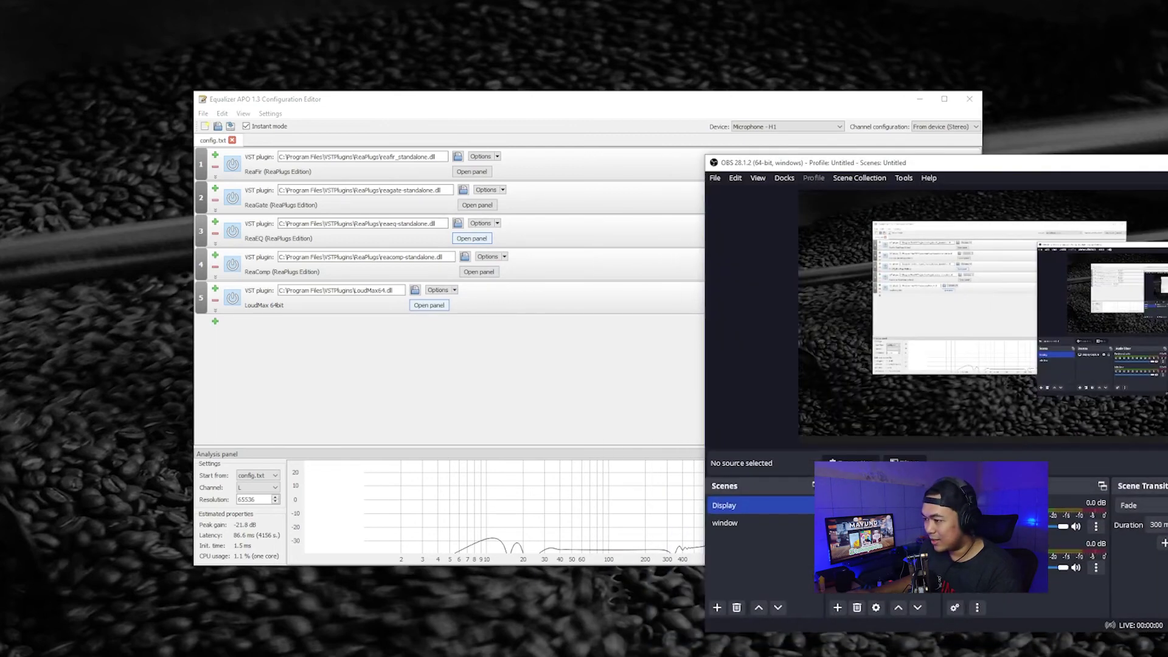